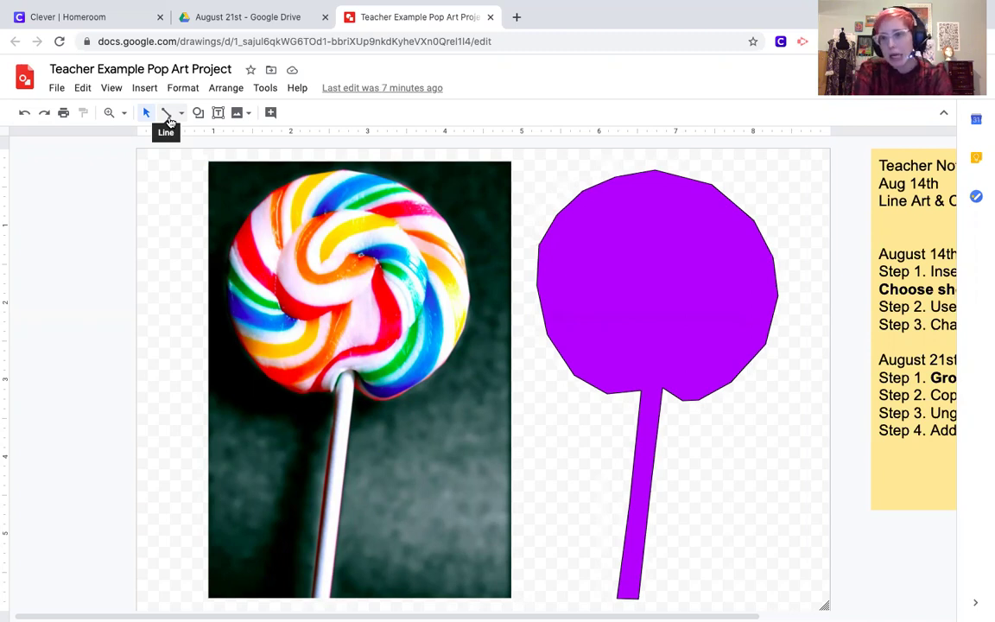
Choose the Polyline line type and zoom the canvas to 200% over the lollipop photo.
click(183, 115)
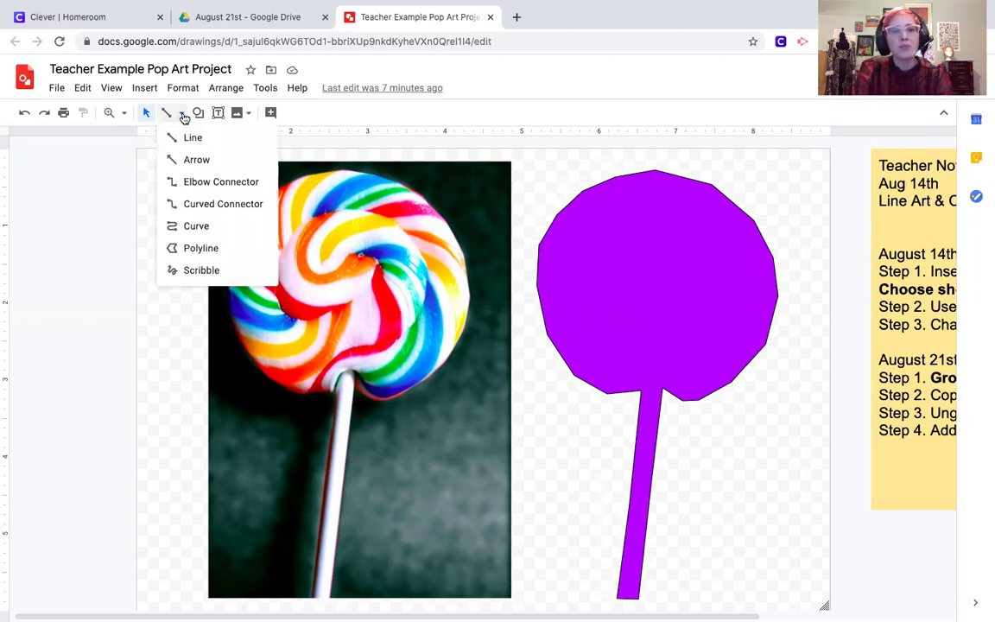
click(231, 253)
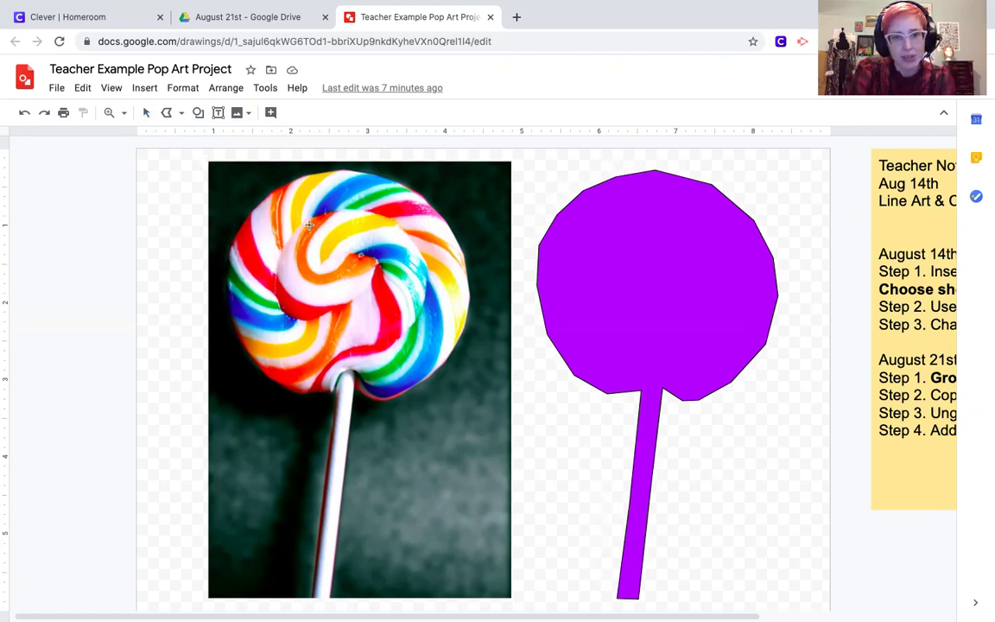
click(125, 113)
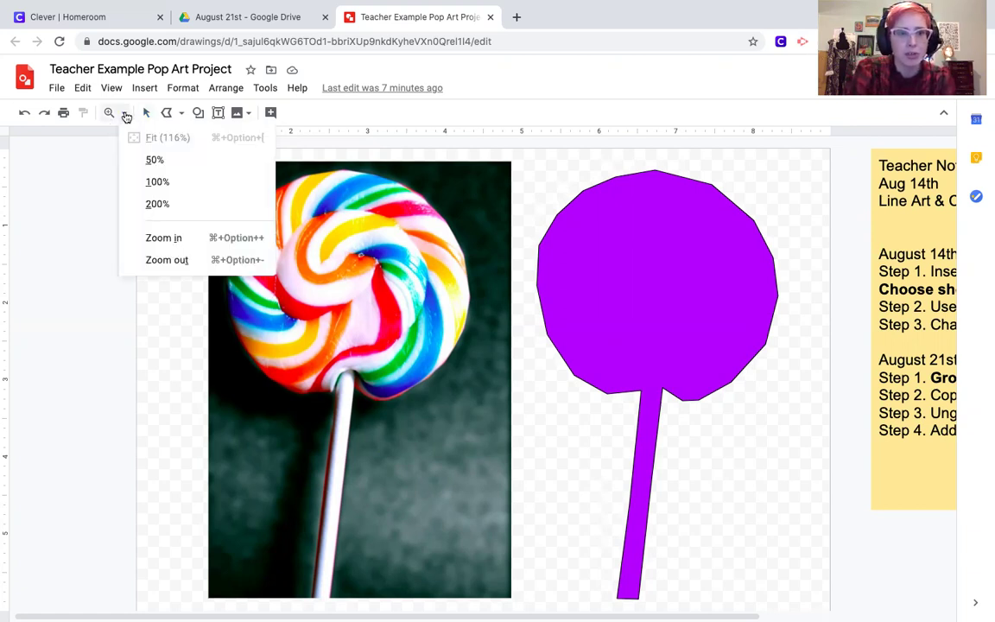
click(158, 204)
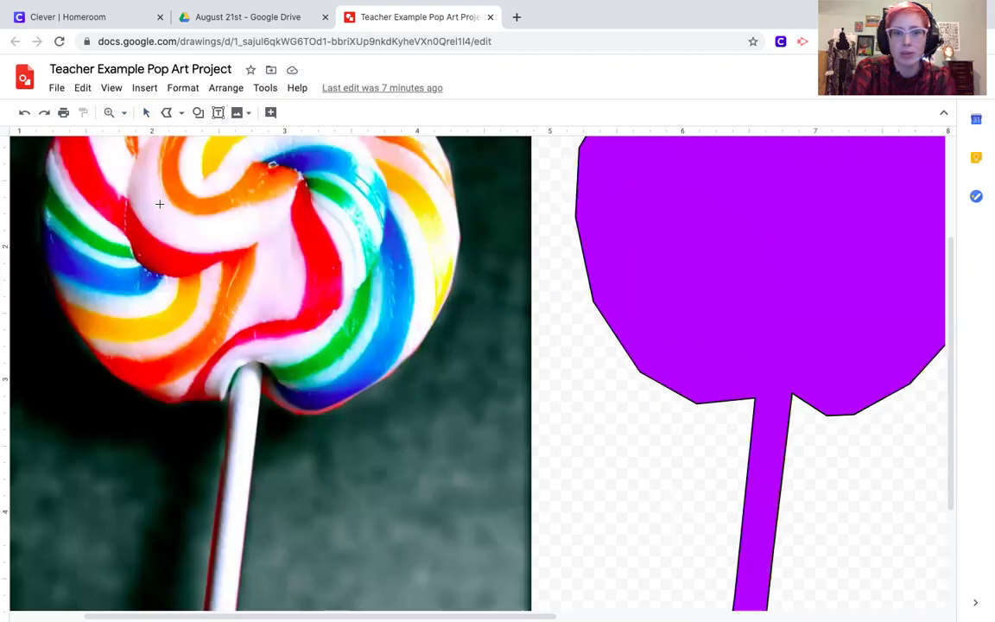
scroll(246, 301, up, 3)
scroll(245, 301, left, 3)
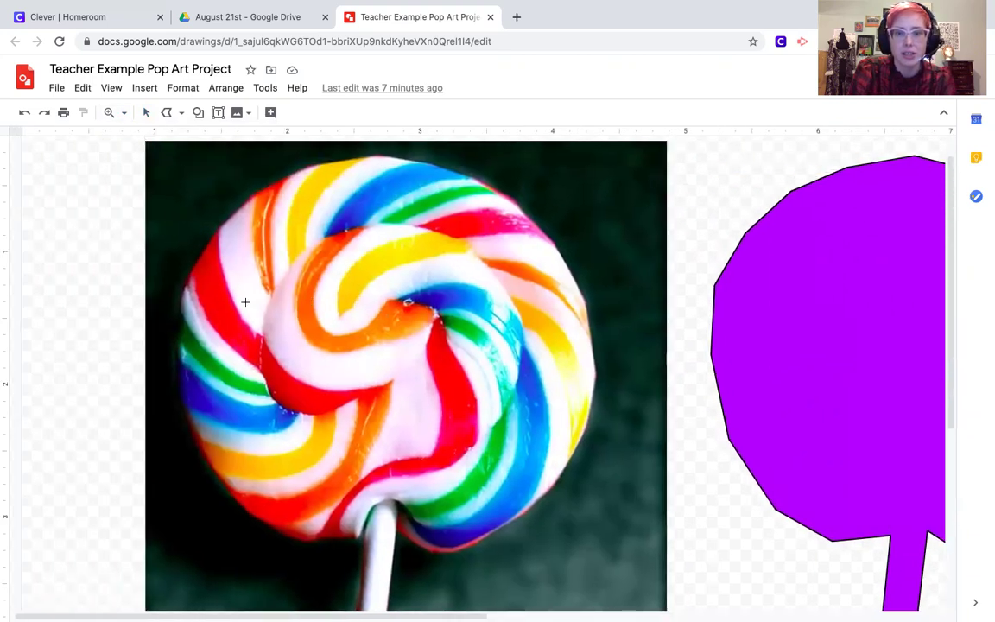
scroll(245, 302, right, 3)
scroll(245, 301, left, 3)
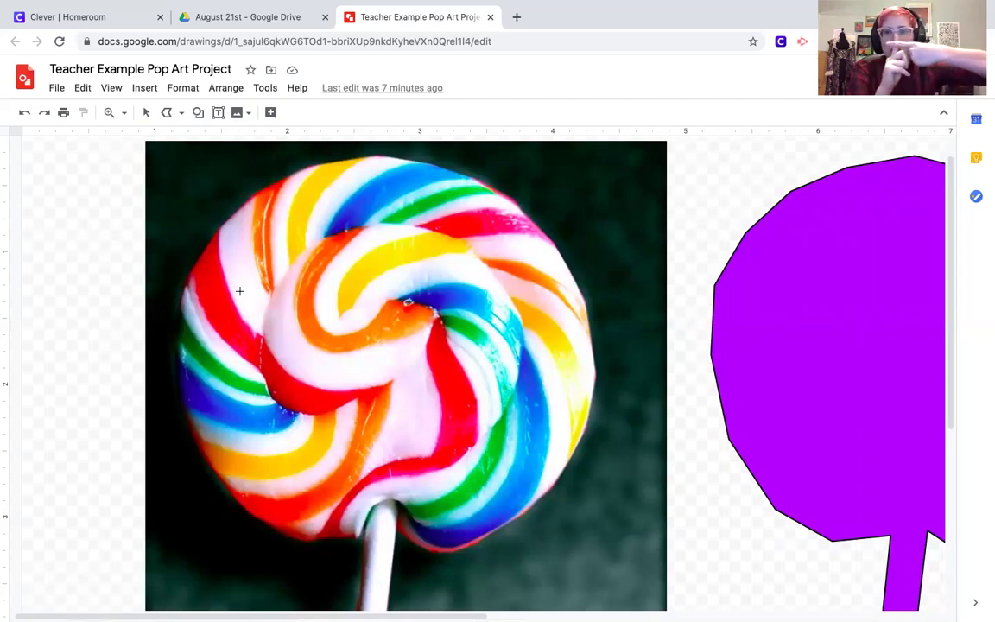
Reselect Polyline and place six outline points around the photo's central orange swirl band.
click(146, 112)
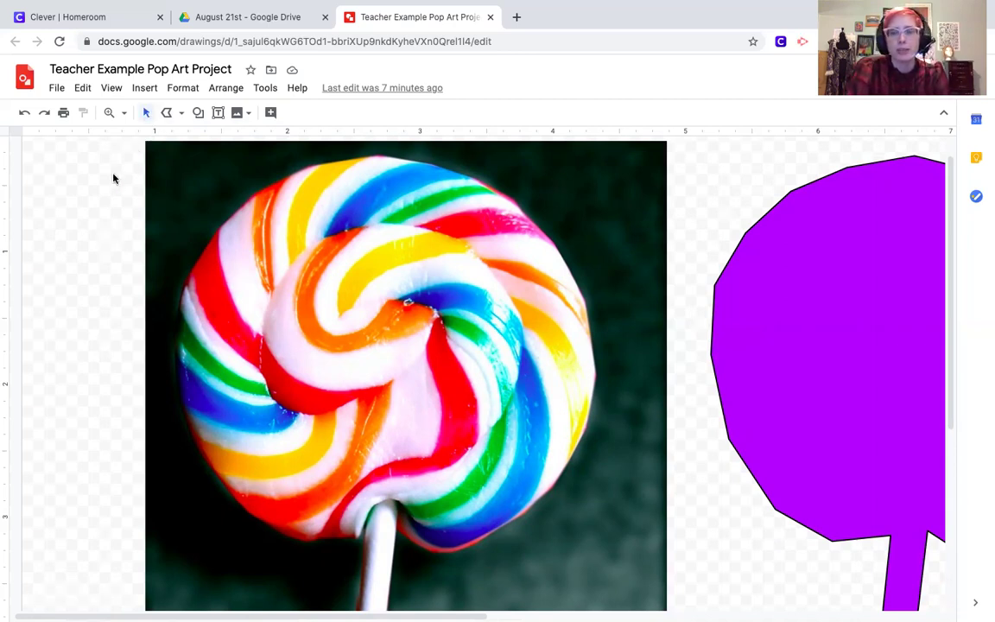
click(167, 118)
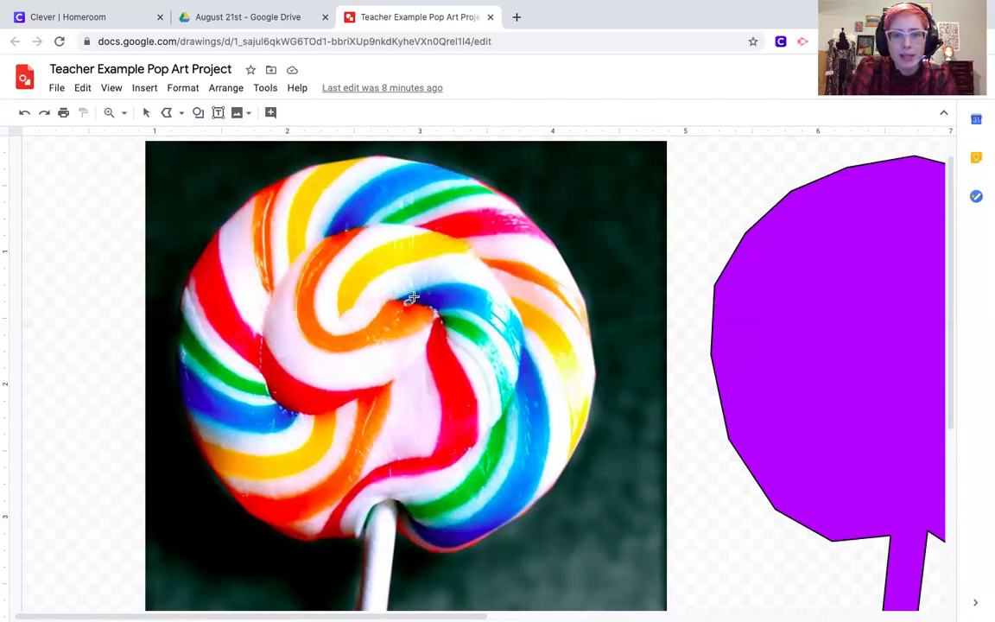
click(407, 302)
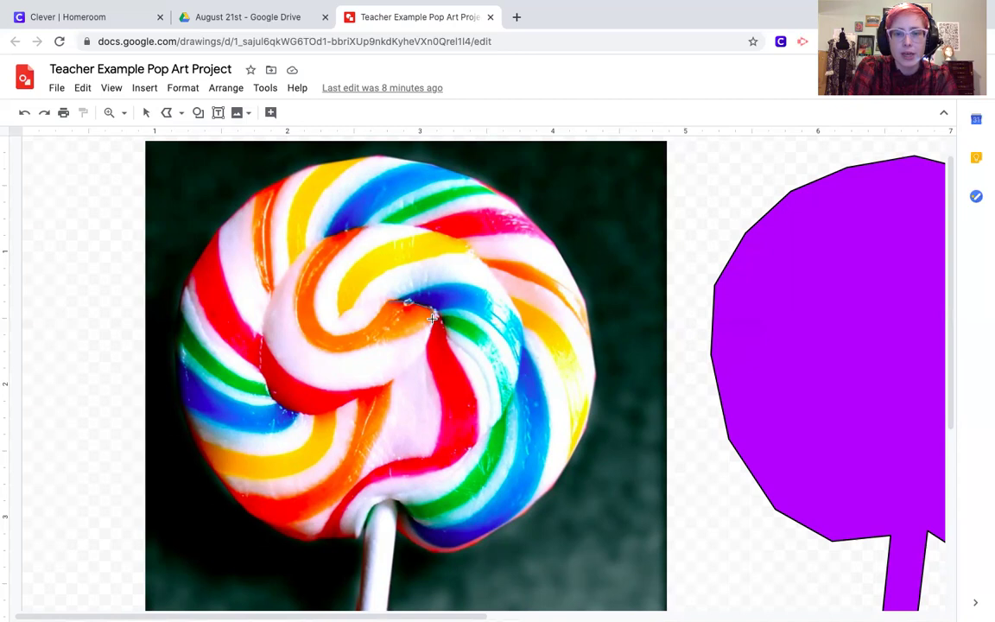
click(433, 321)
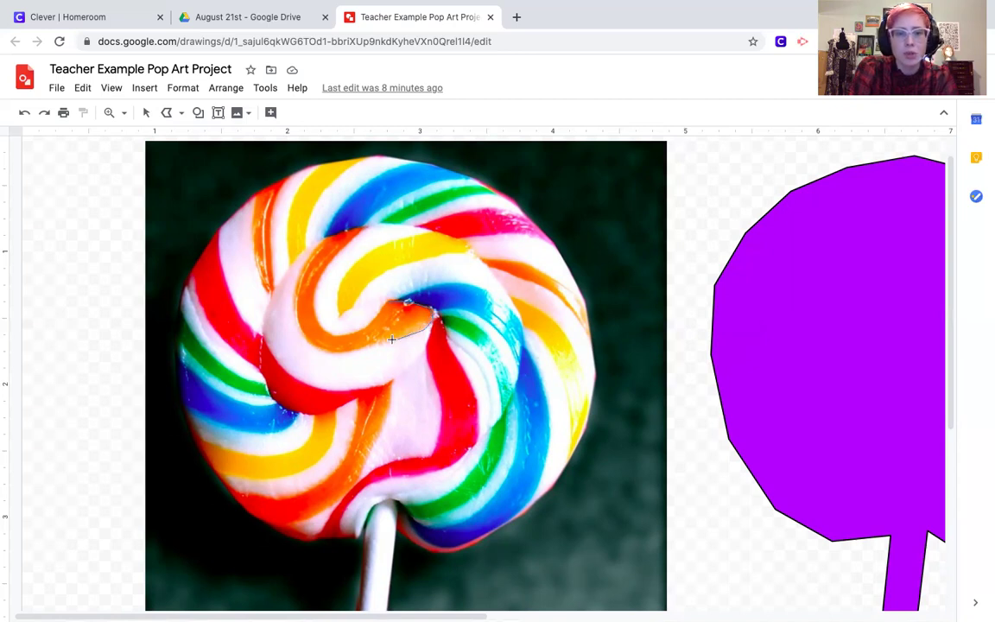
click(325, 350)
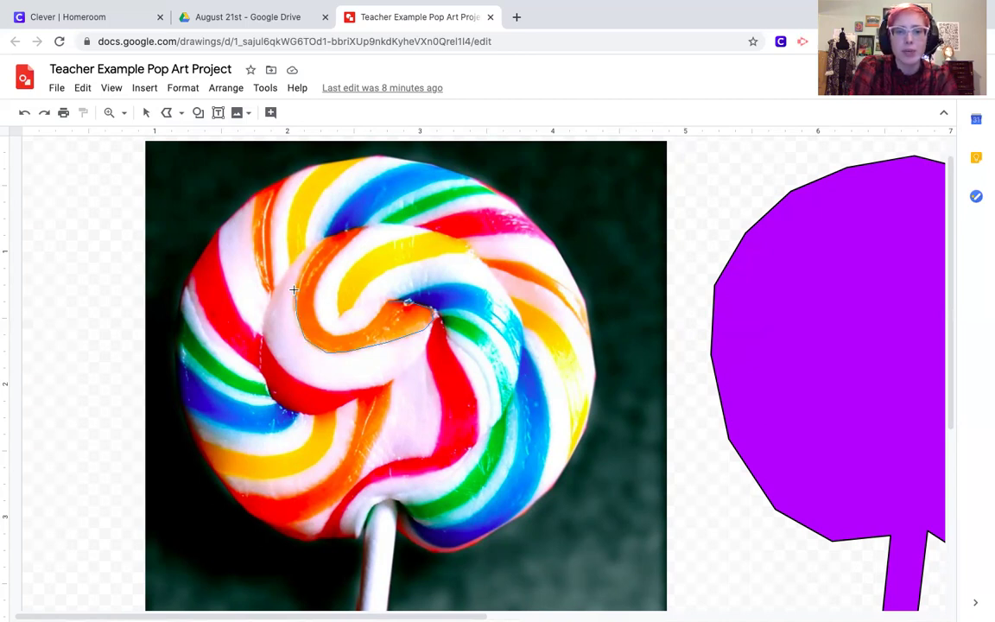
click(327, 234)
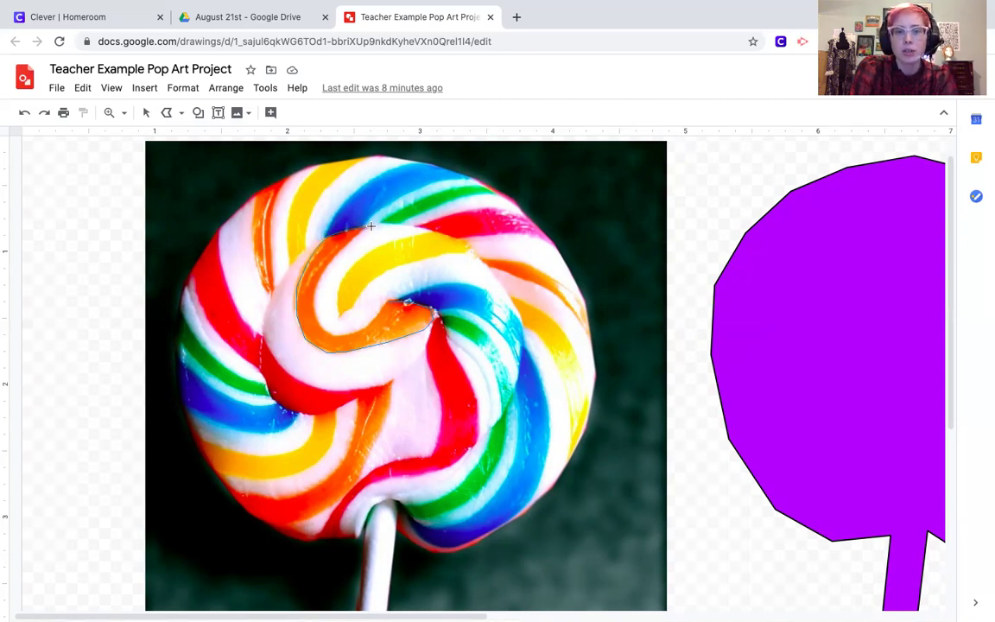
click(364, 228)
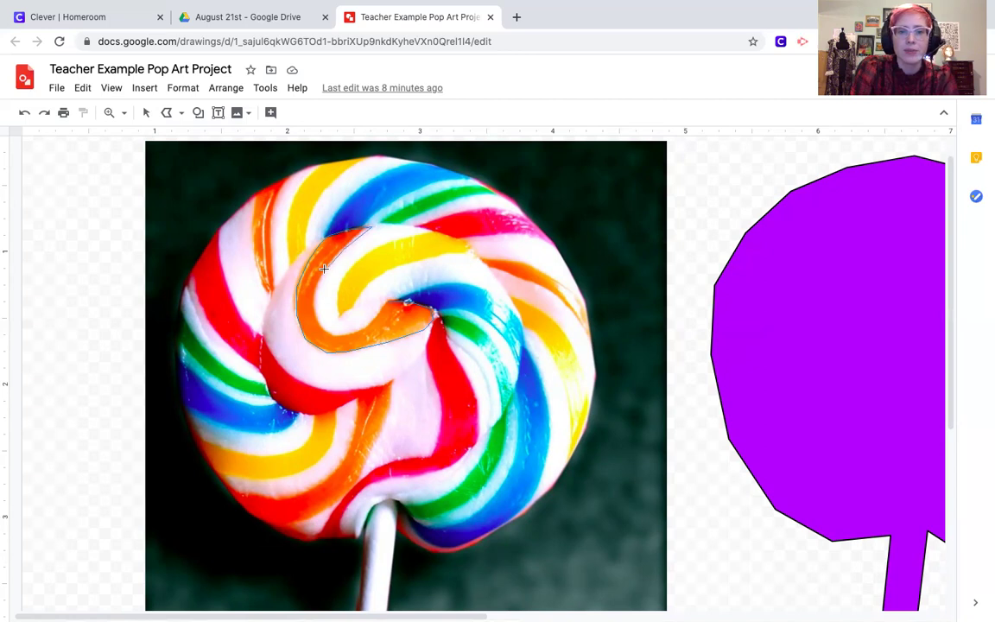
click(291, 259)
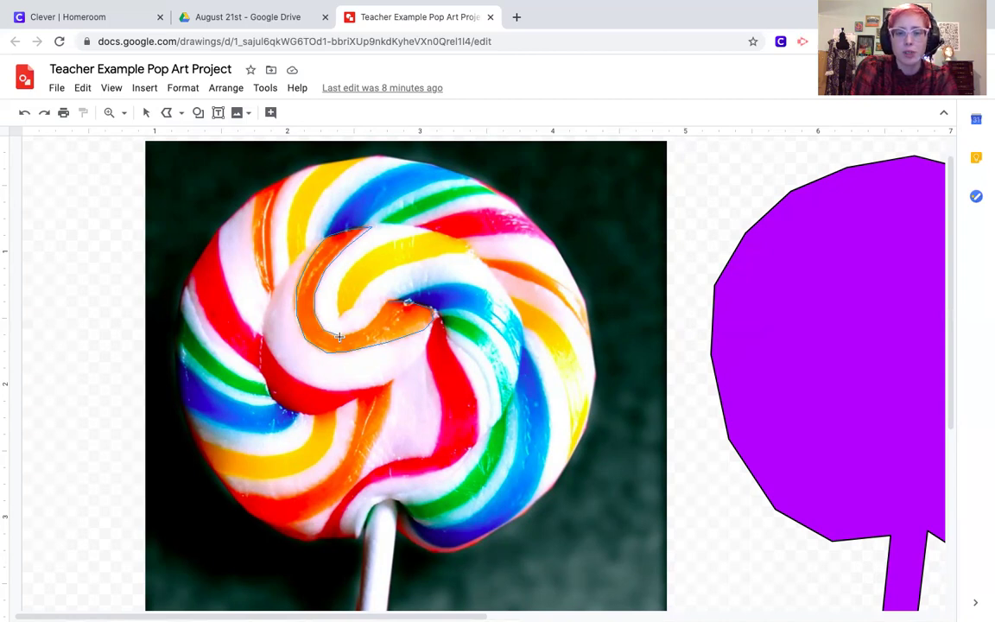
Close the traced orange-swirl outline and fill it yellow.
click(387, 300)
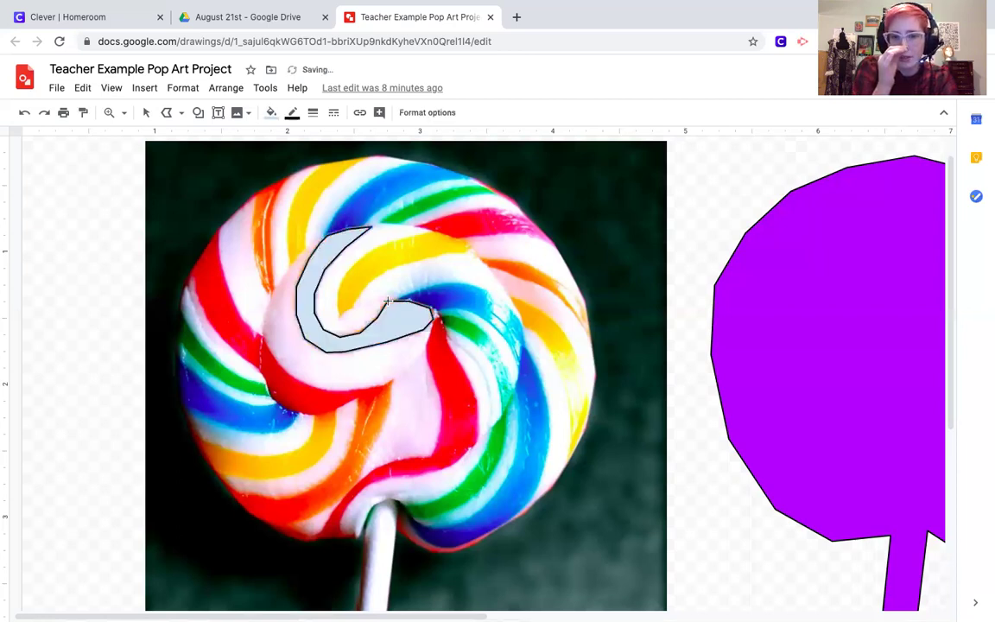
click(275, 115)
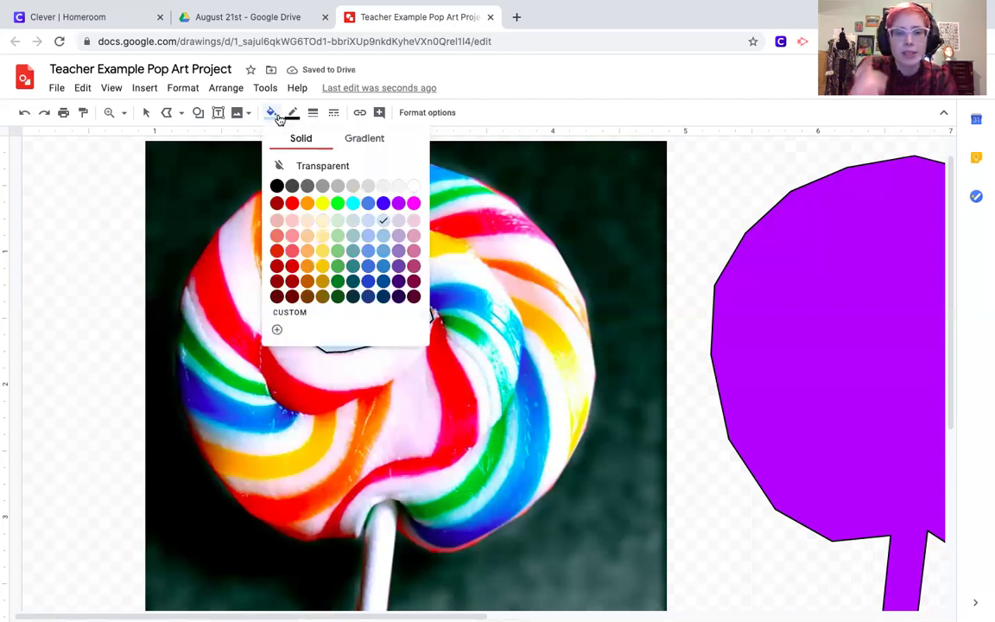
click(323, 203)
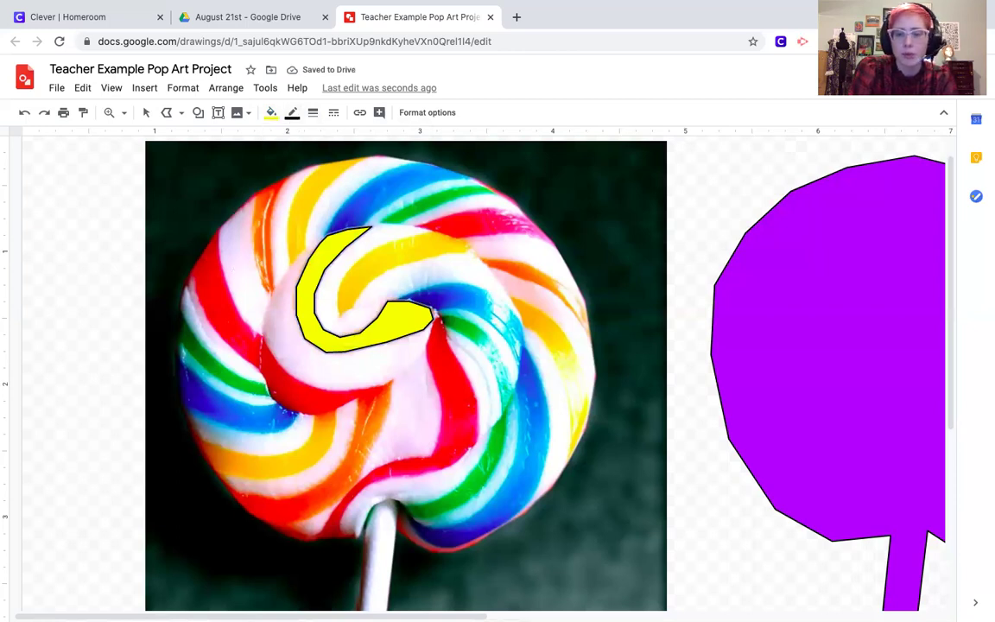
Move the yellow swirl shape onto the upper part of the purple lollipop.
click(146, 113)
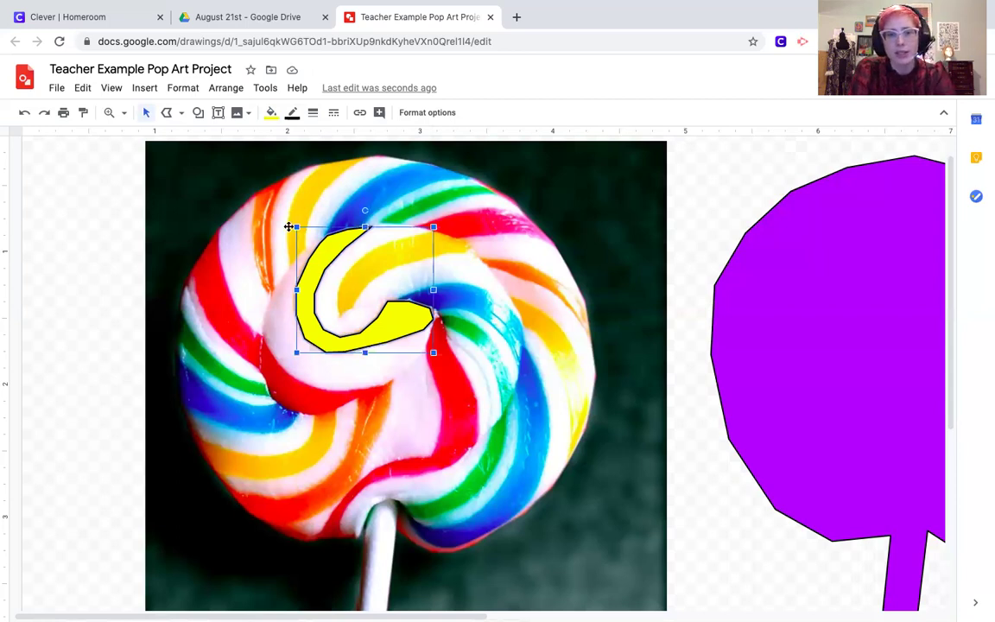
drag(344, 244, 442, 260)
scroll(526, 317, right, 5)
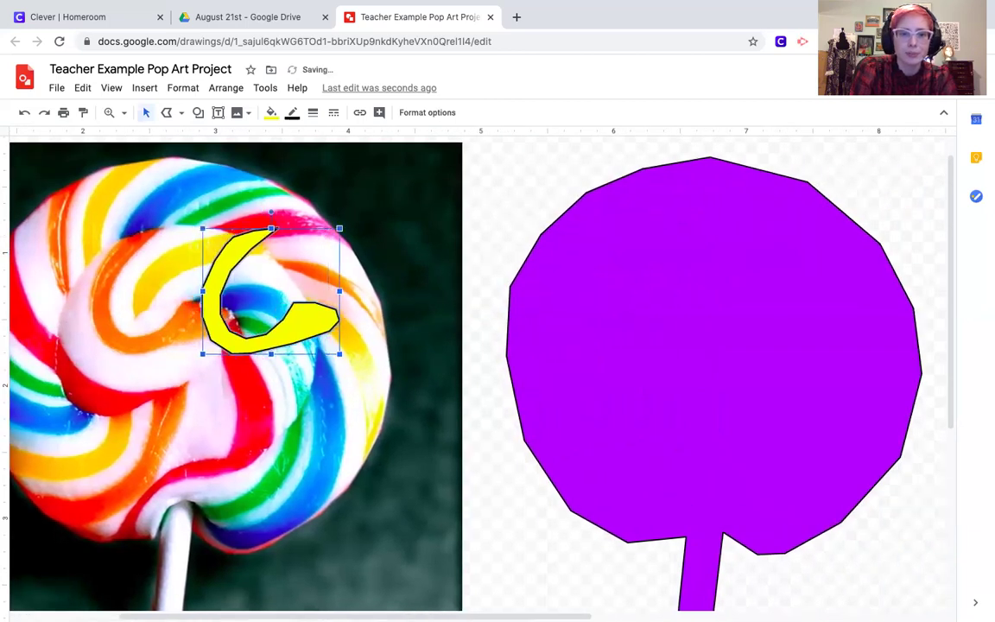
drag(216, 293, 648, 294)
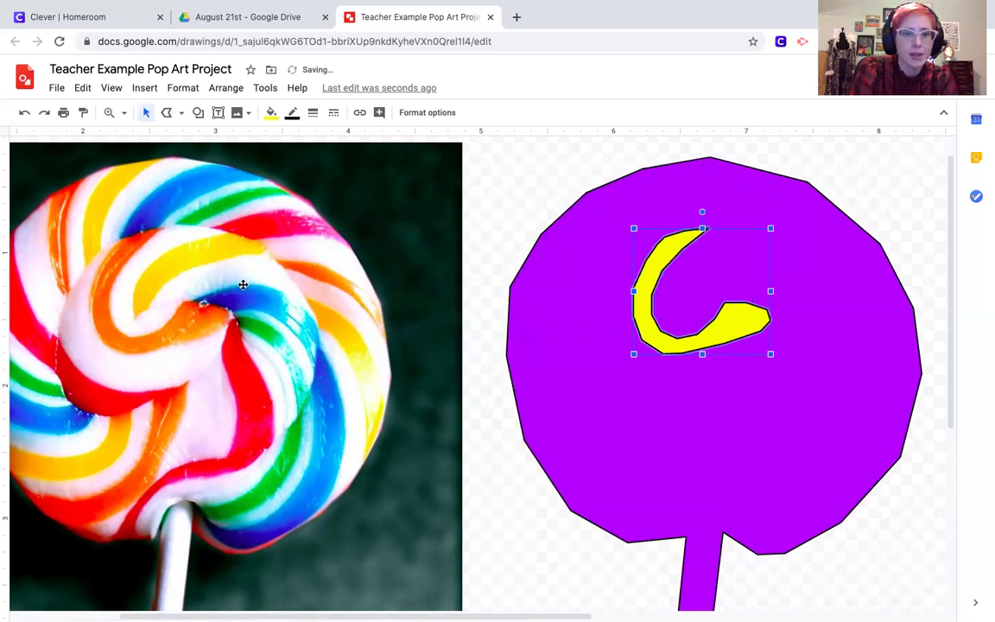
Trace the photo's upper yellow band with a closed five-point polyline.
click(169, 114)
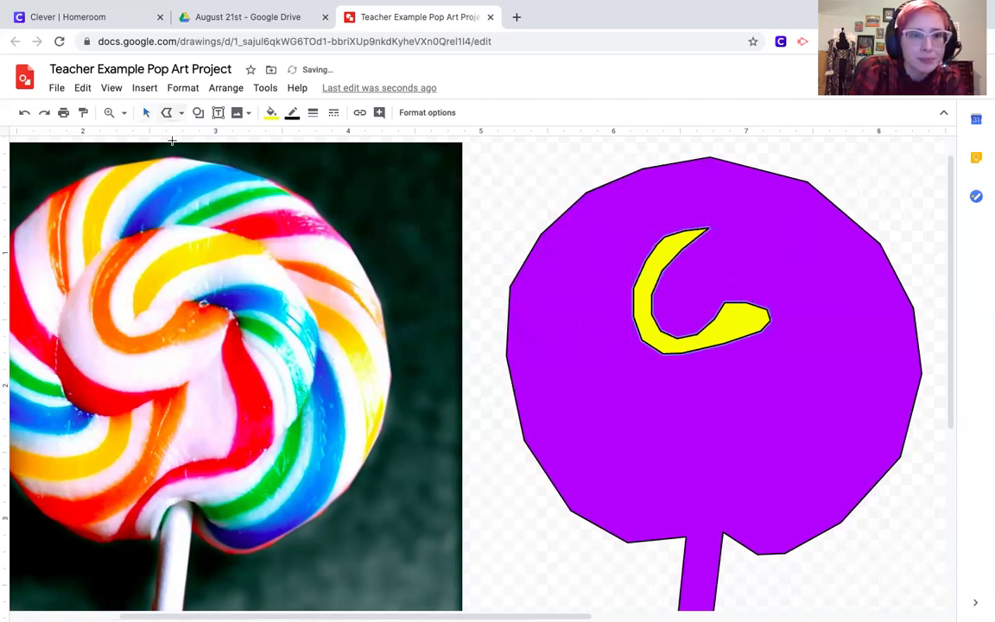
click(265, 249)
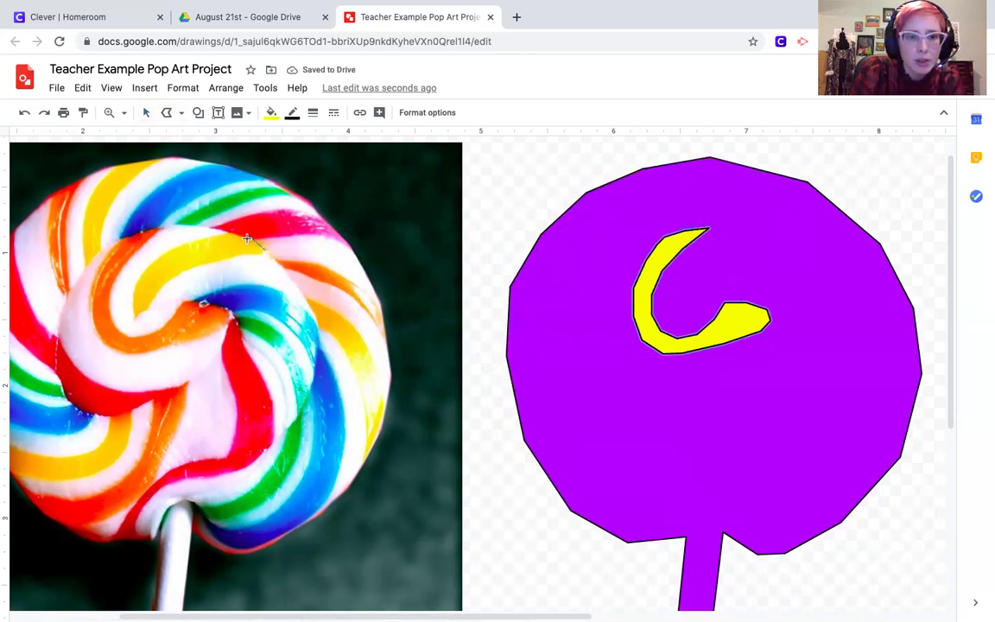
click(227, 233)
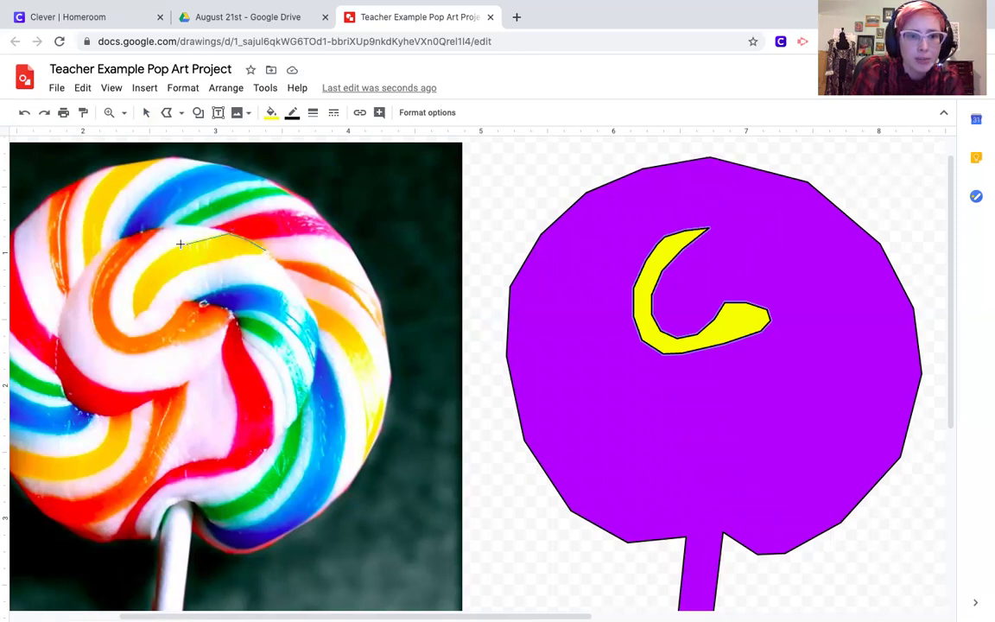
click(152, 260)
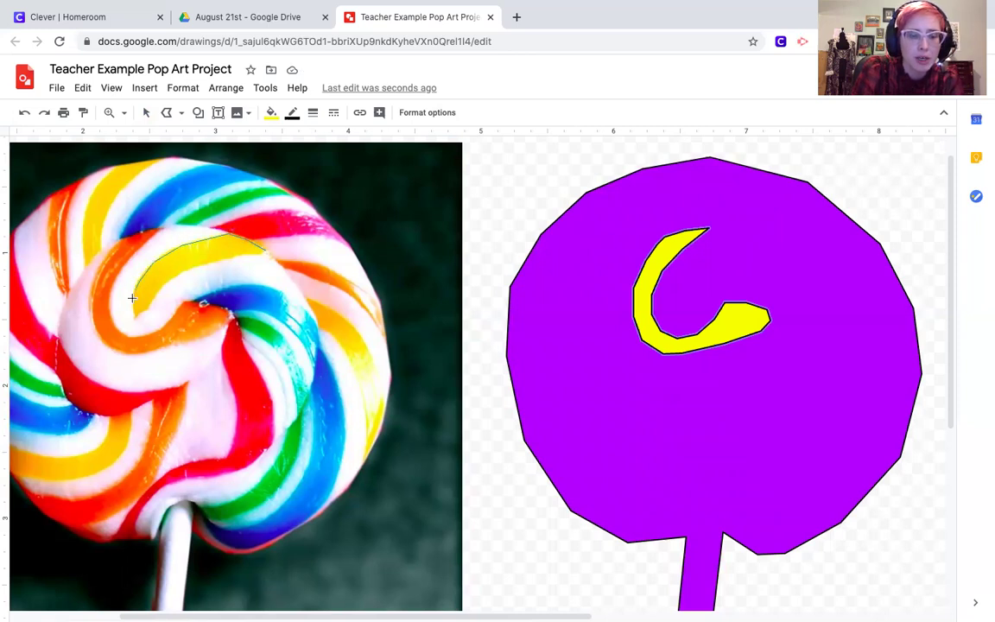
click(133, 318)
click(191, 267)
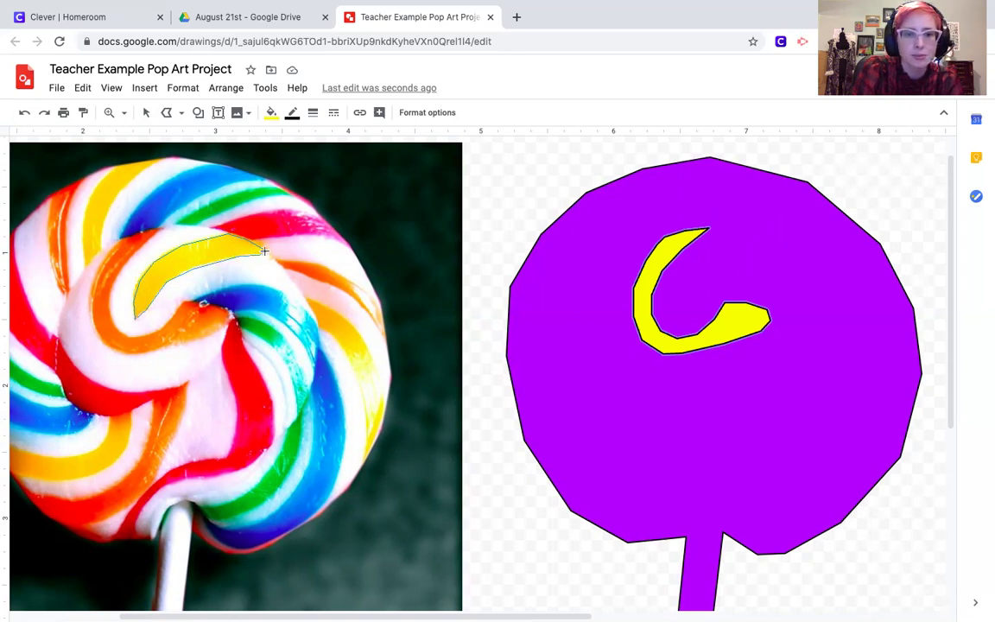
click(264, 251)
Fill the new shape pink and nudge it right over the yellow swirl on the purple lollipop.
click(271, 112)
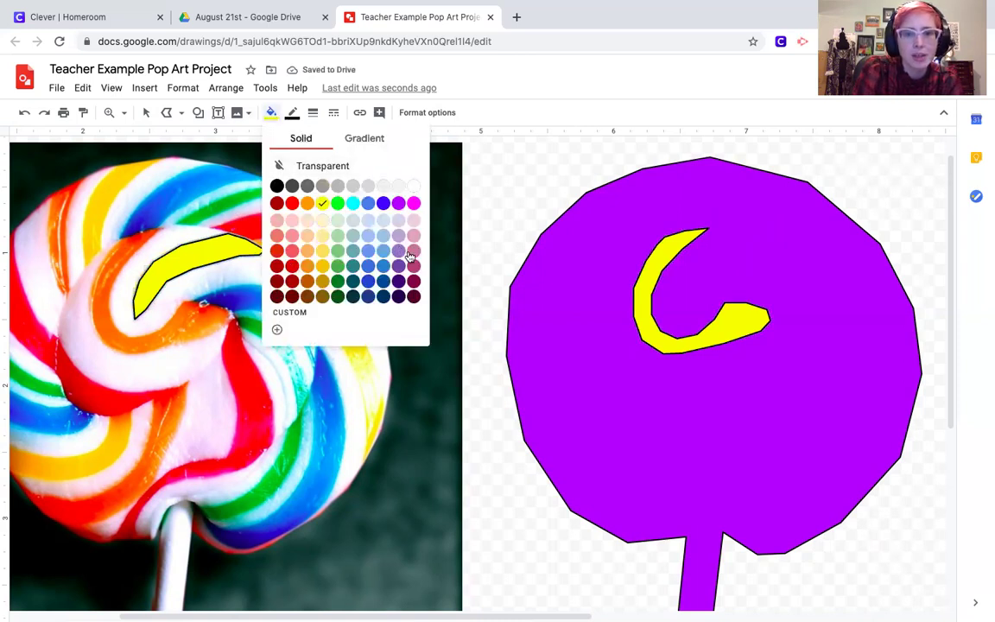
click(414, 203)
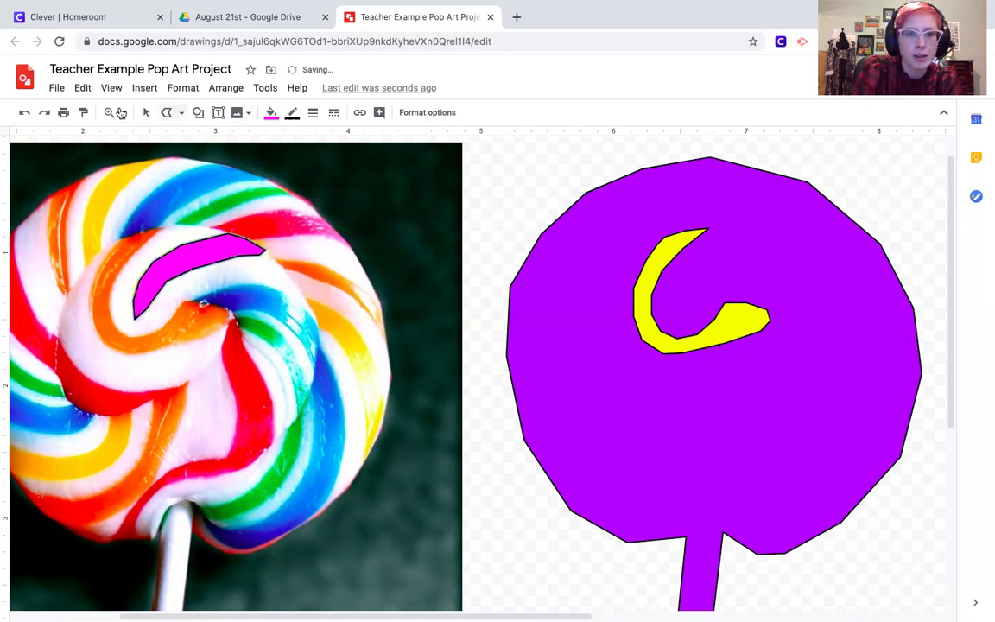
click(146, 113)
key(Right)
key(Right)
key(Right)
key(Right)
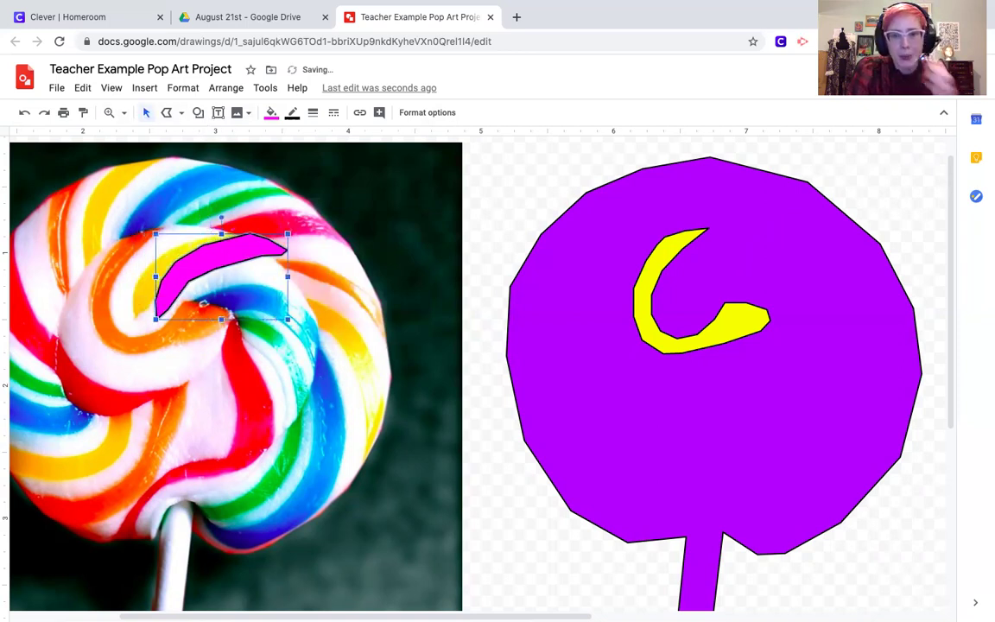
key(Right)
key(Right)
key(Right)
key(Right)
key(Right)
key(Right)
key(Right)
key(Right)
key(Right)
key(Right)
key(Right)
key(Right)
key(Right)
key(Right)
key(Right)
key(Right)
key(Right)
key(Right)
key(Right)
key(Right)
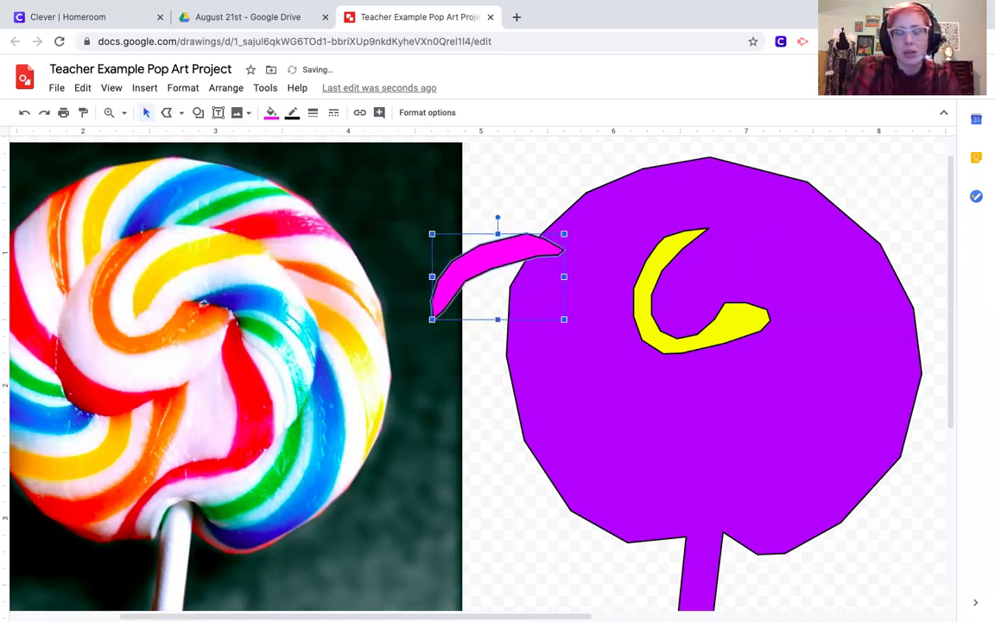
key(Right)
key(Right)
key(Right)
key(Right)
key(Right)
key(Right)
key(Right)
key(Right)
key(Right)
key(Right)
key(Right)
key(Right)
key(Right)
key(Right)
key(Right)
key(Right)
key(Right)
key(Right)
key(Right)
key(Right)
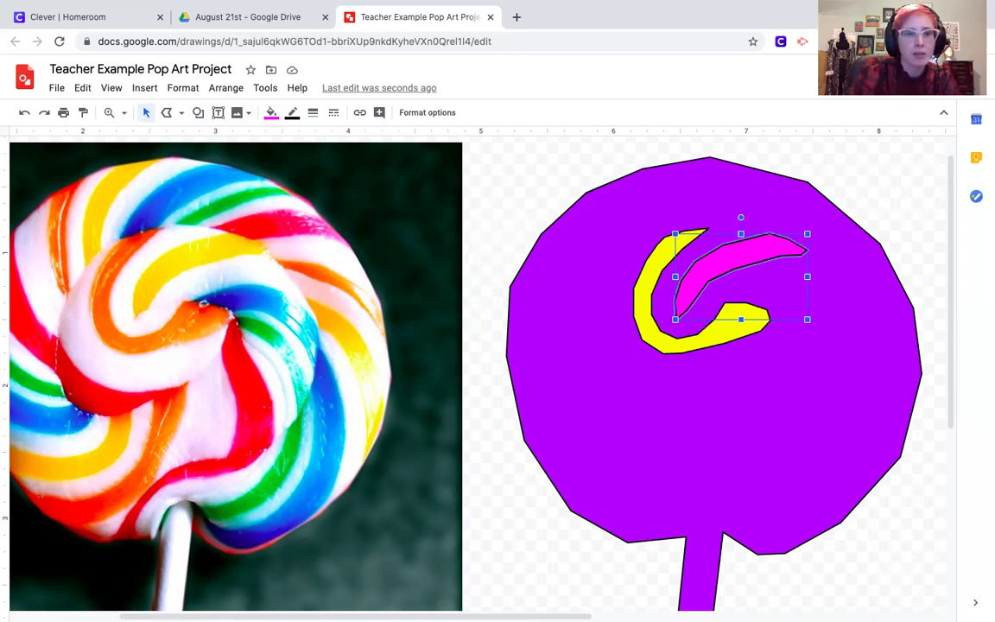
click(166, 114)
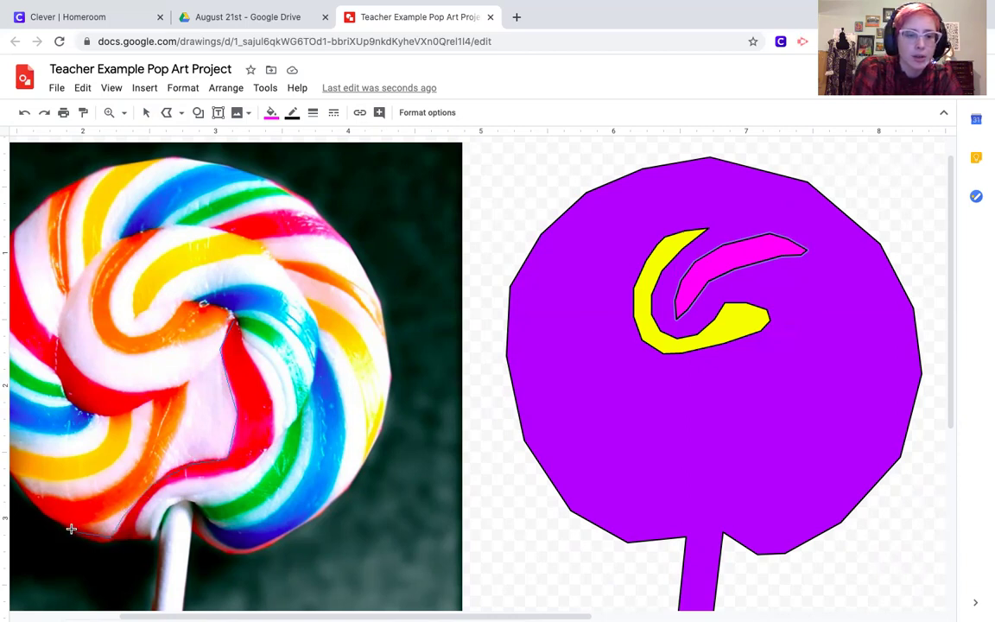
click(107, 541)
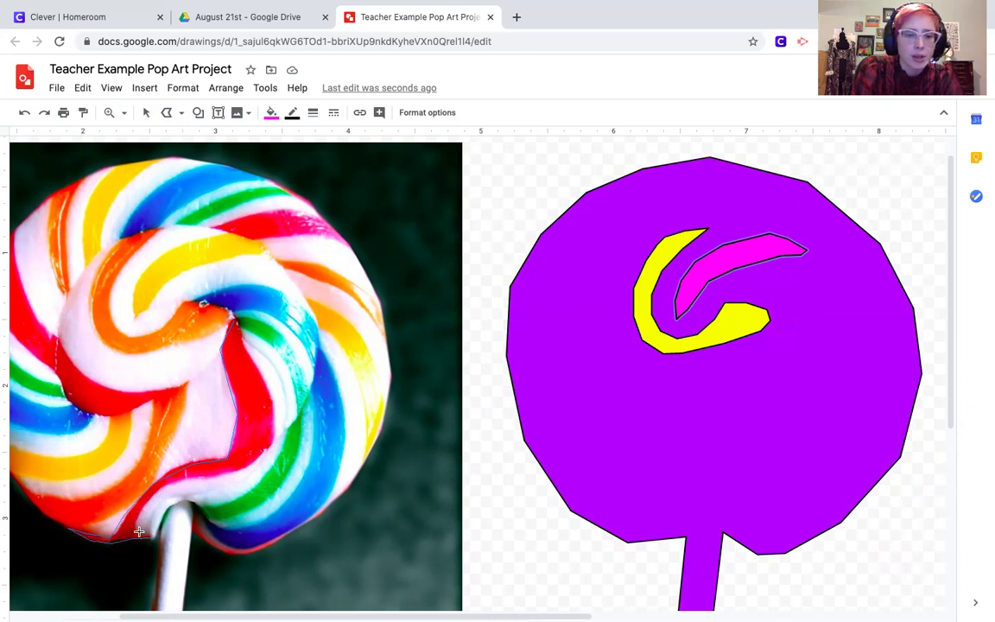
double_click(136, 528)
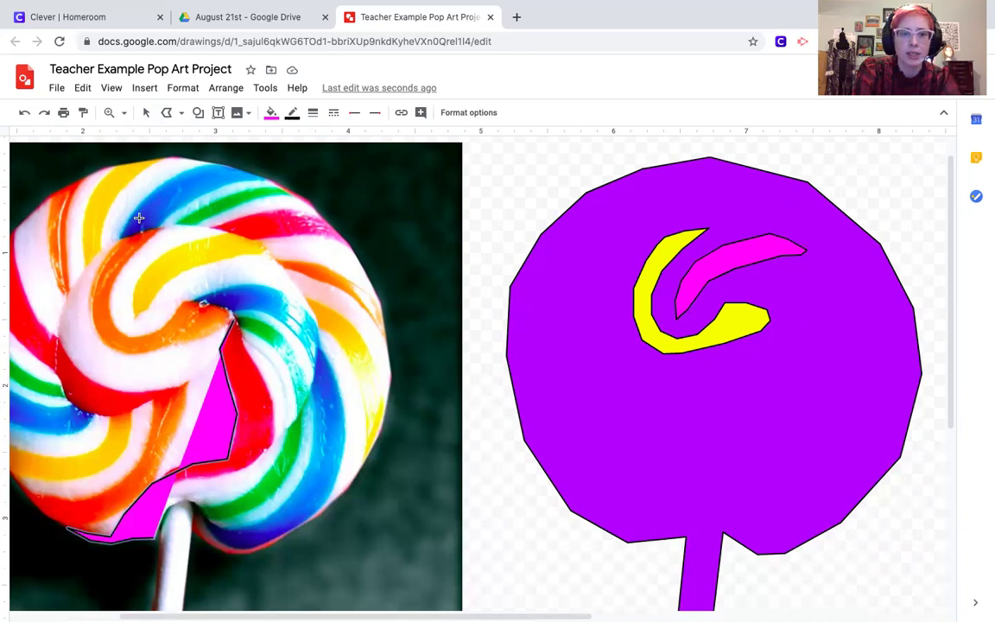
click(145, 114)
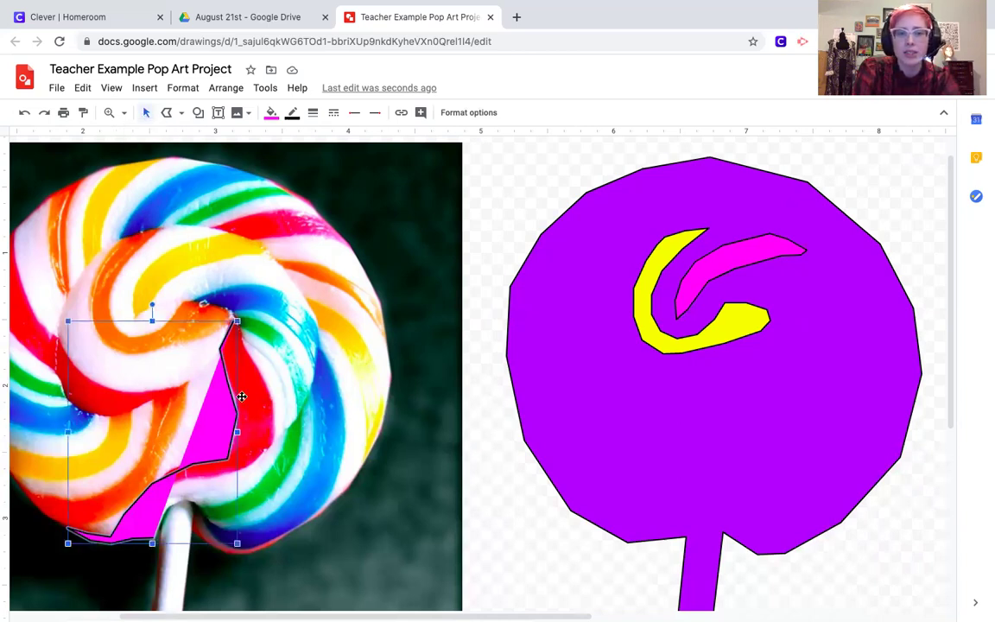
key(Delete)
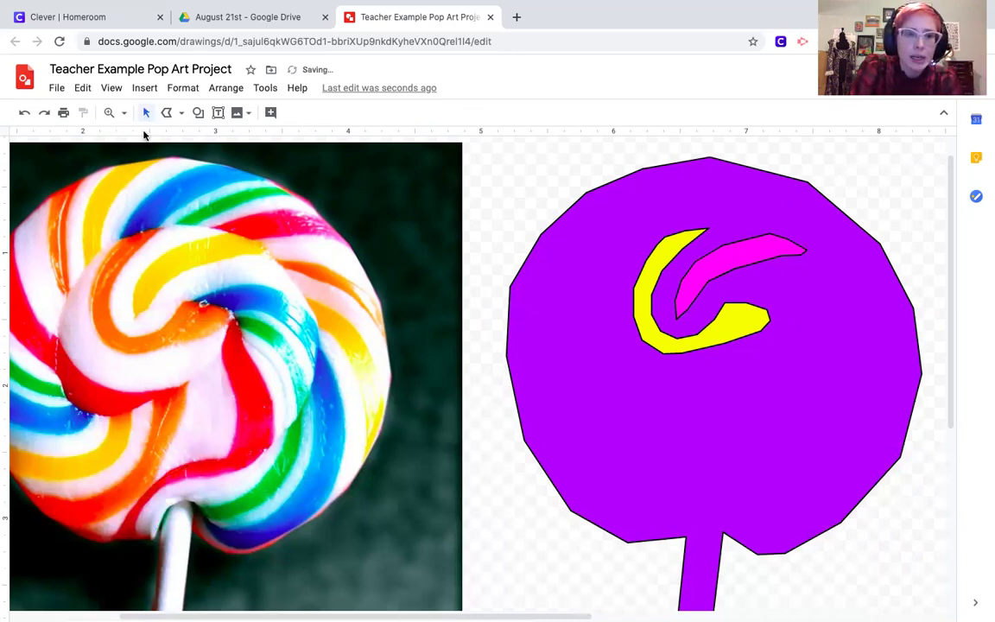
Zoom in on the photo and trace points down the red stripe's edge to its bend.
click(124, 113)
click(164, 239)
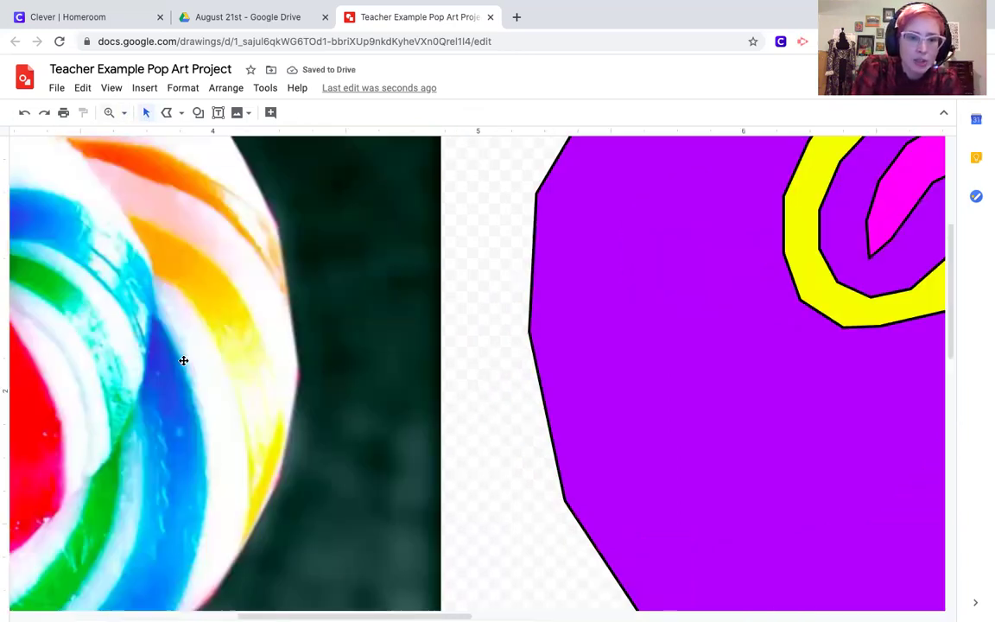
scroll(186, 400, left, 10)
scroll(186, 400, down, 2)
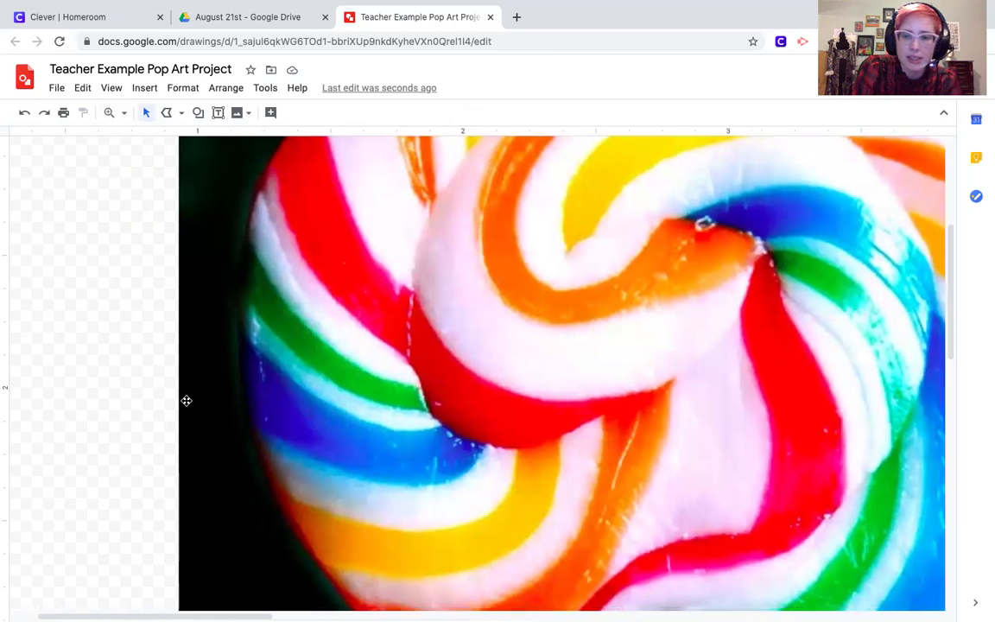
scroll(186, 400, right, 3)
scroll(186, 400, down, 1)
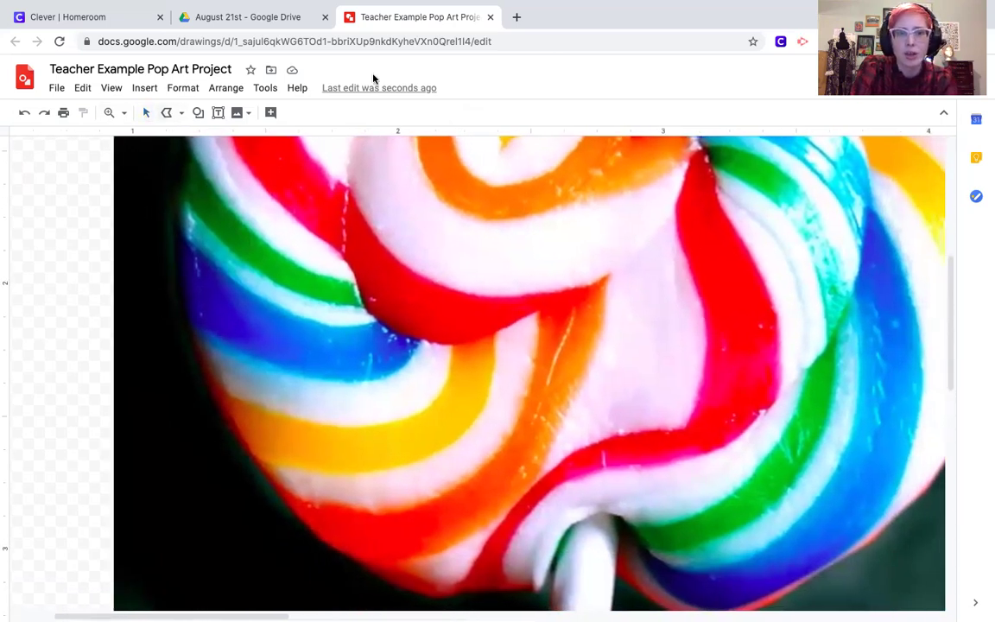
click(684, 172)
click(672, 213)
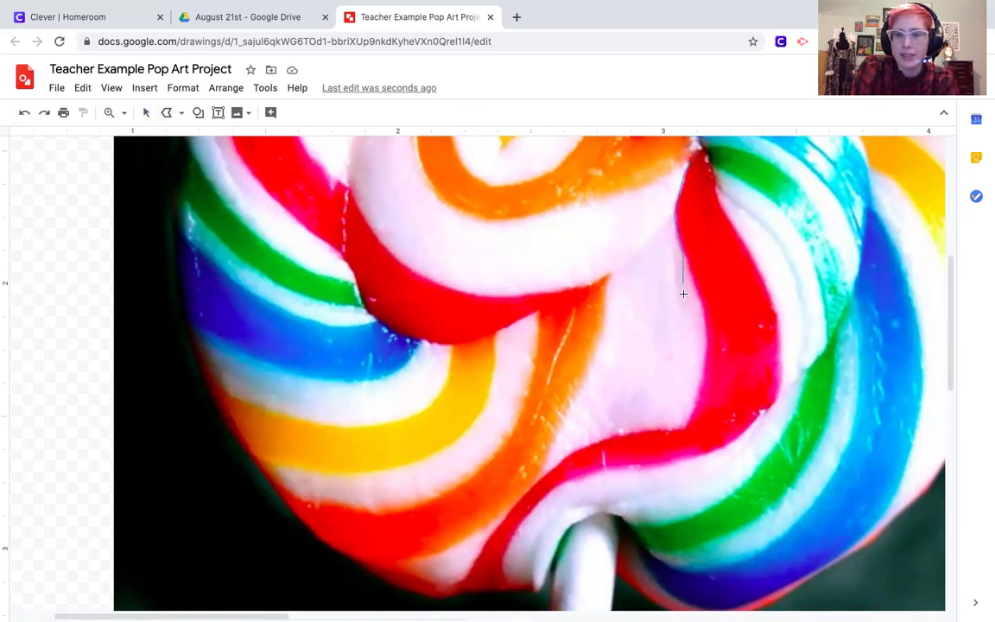
click(705, 317)
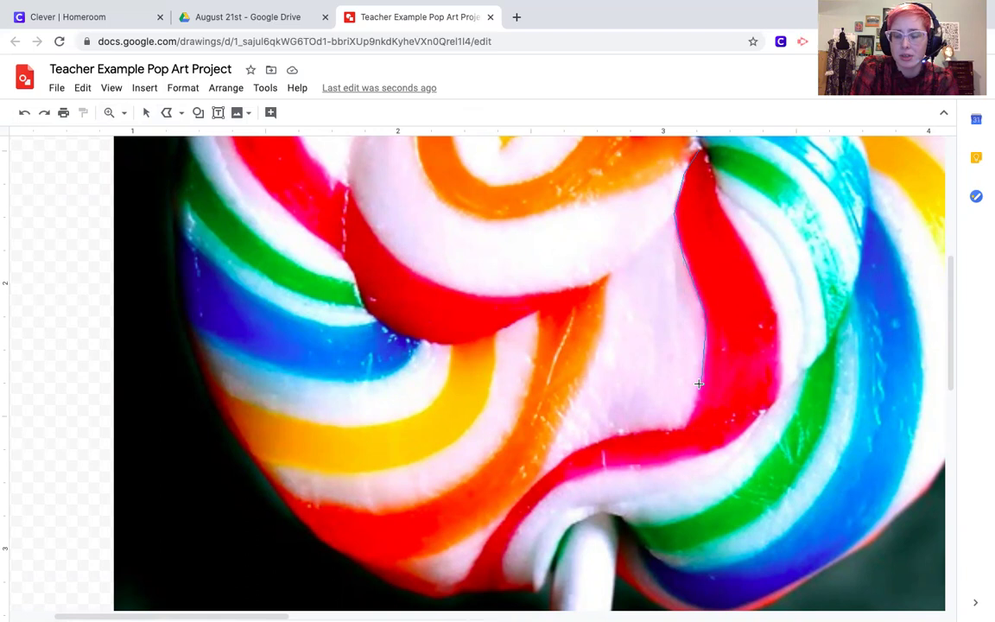
click(700, 384)
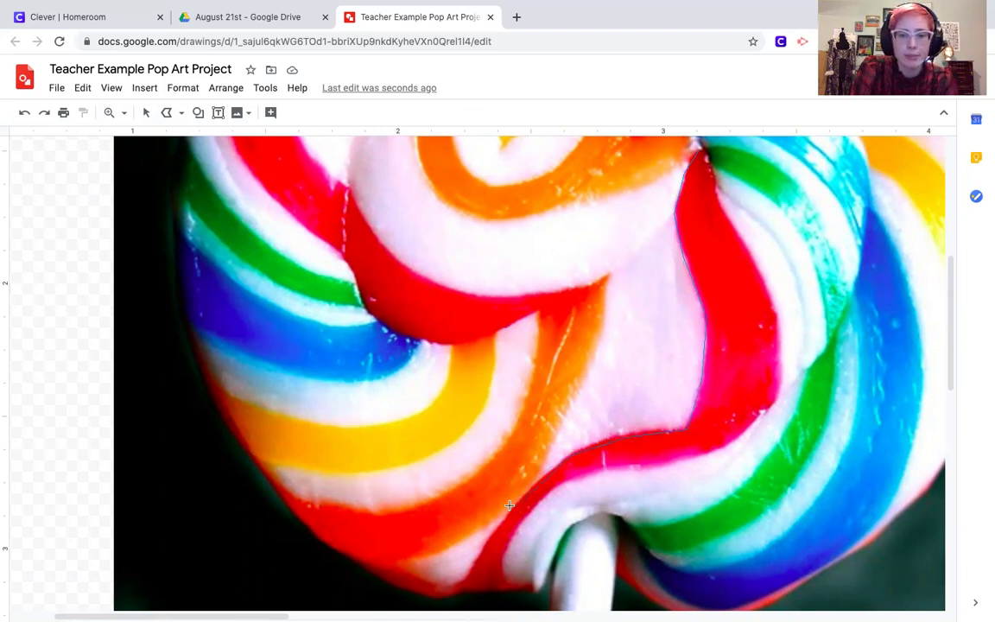
Continue the outline along the lollipop's bottom edge by the stick, close the shape, and zoom out.
scroll(479, 550, down, 2)
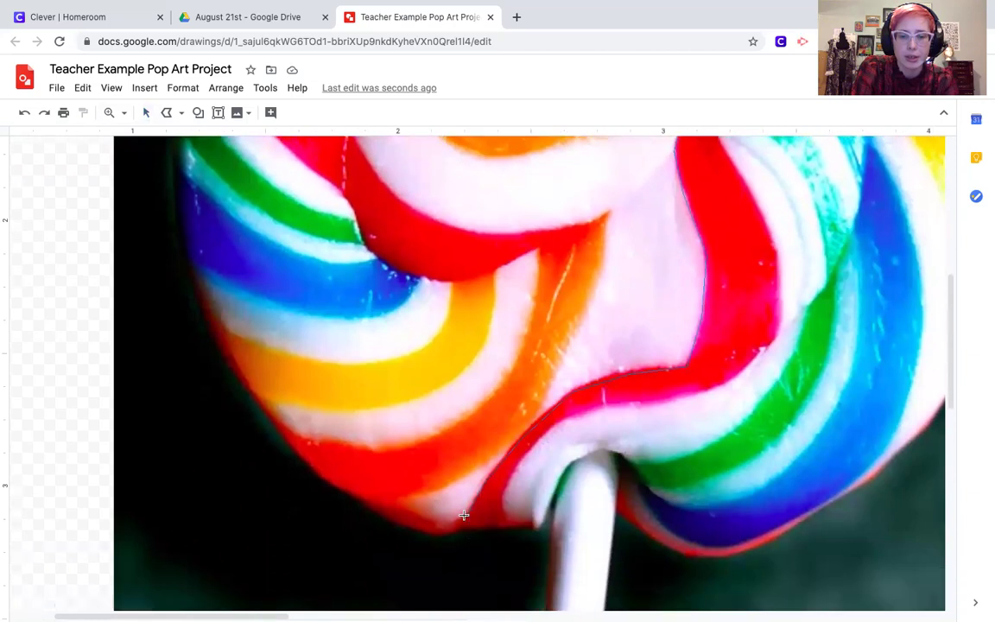
click(441, 520)
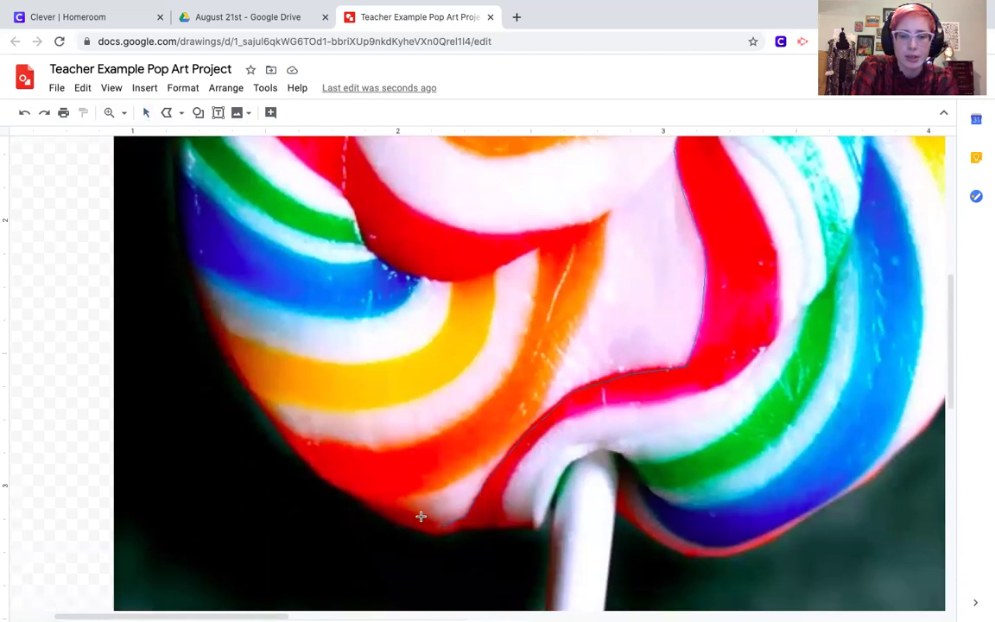
click(350, 494)
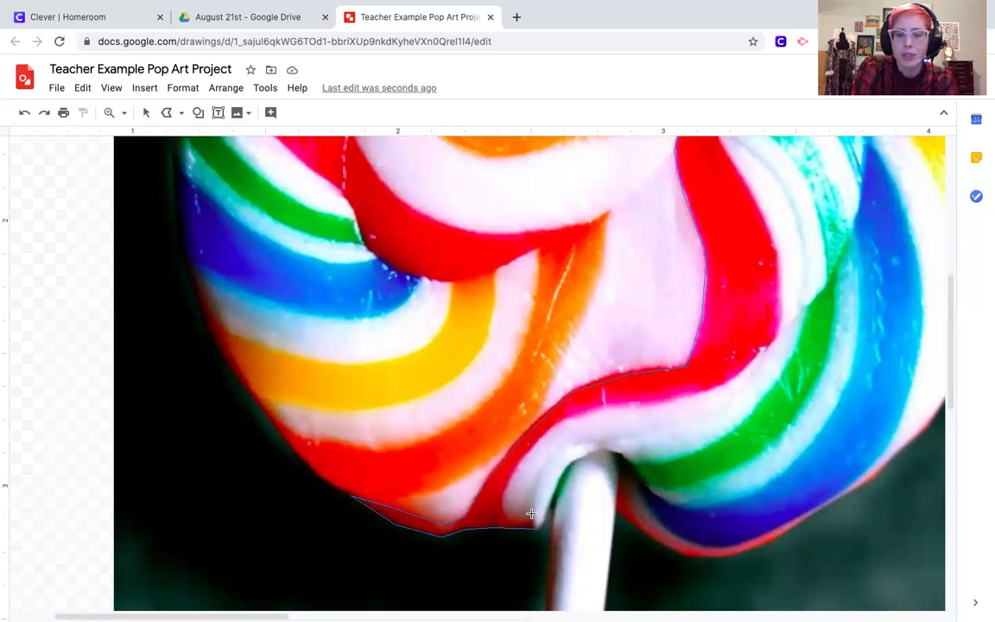
click(531, 513)
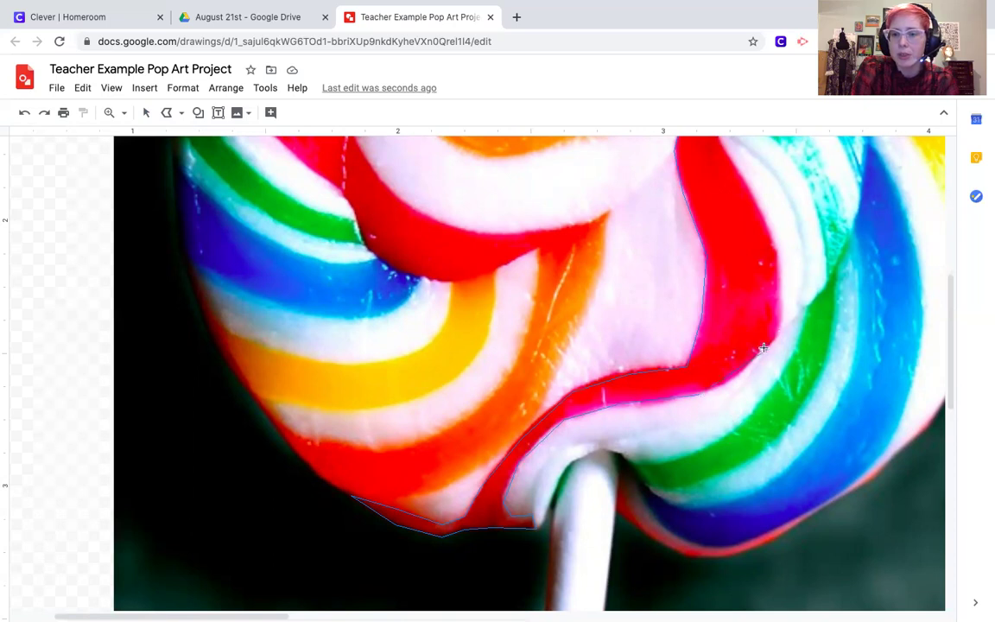
scroll(773, 338, up, 1)
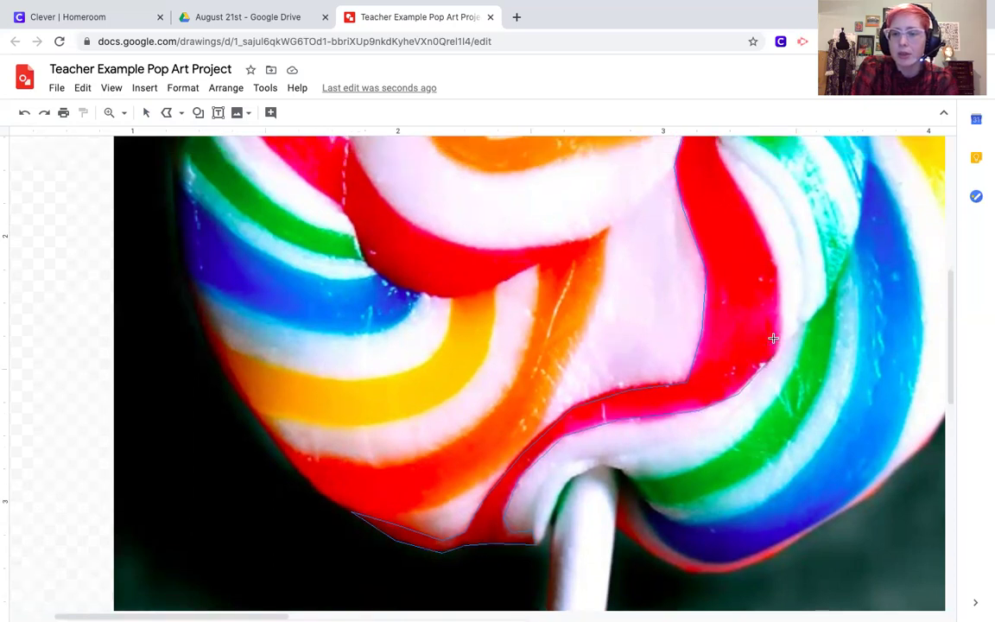
scroll(773, 338, up, 5)
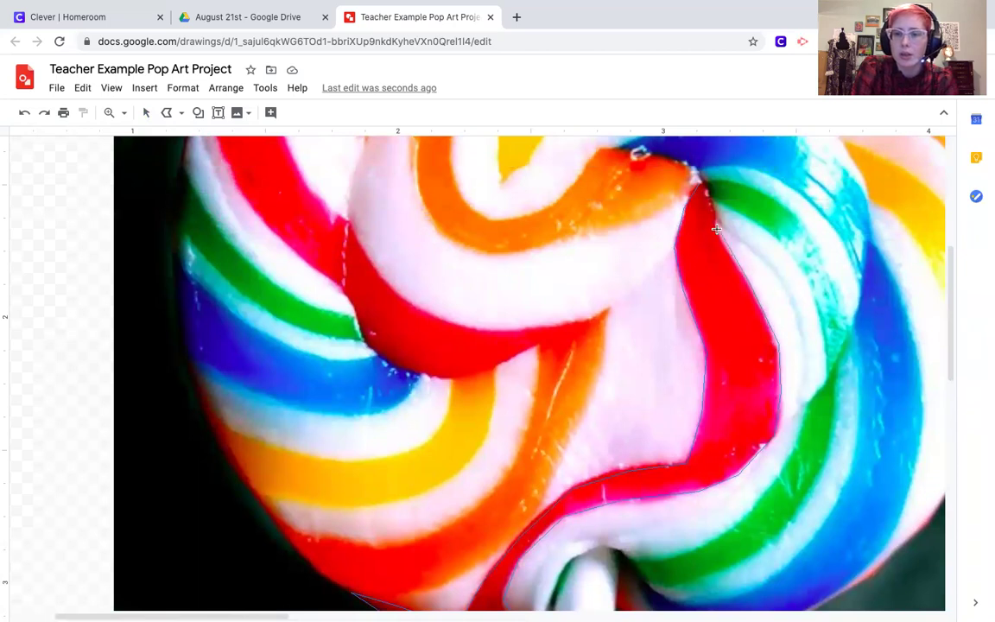
click(717, 193)
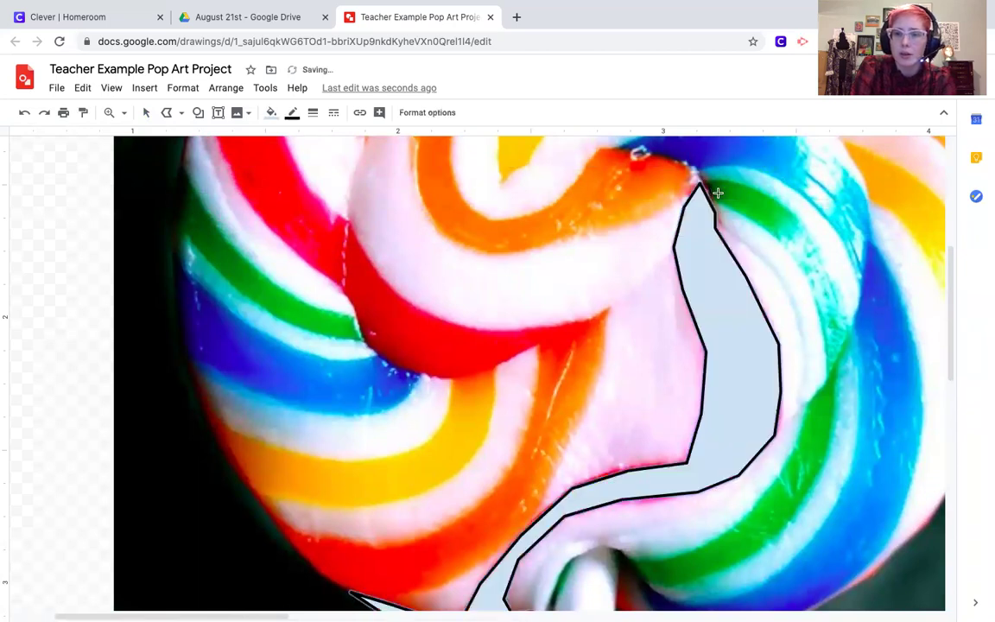
key(ctrl+alt+minus)
key(ctrl+alt+minus)
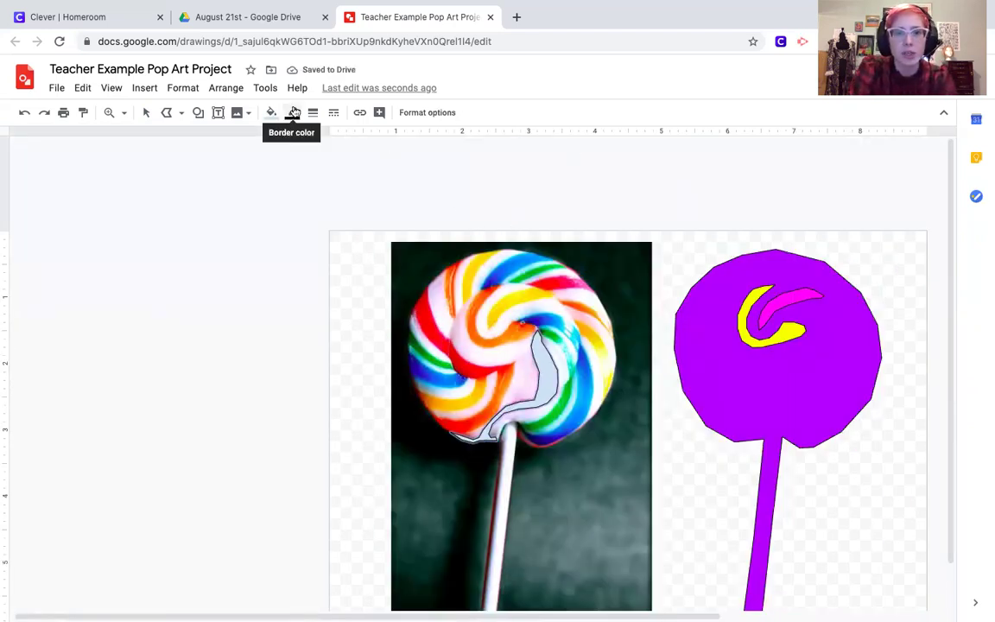
Fill the traced stripe shape green and drag it onto the purple lollipop below the yellow curl.
click(267, 115)
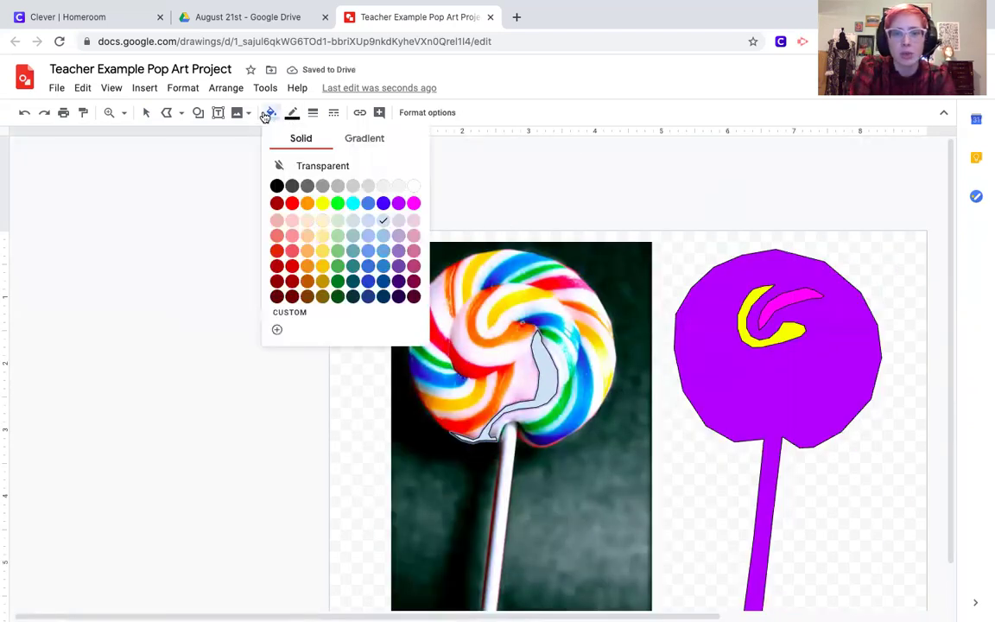
click(341, 205)
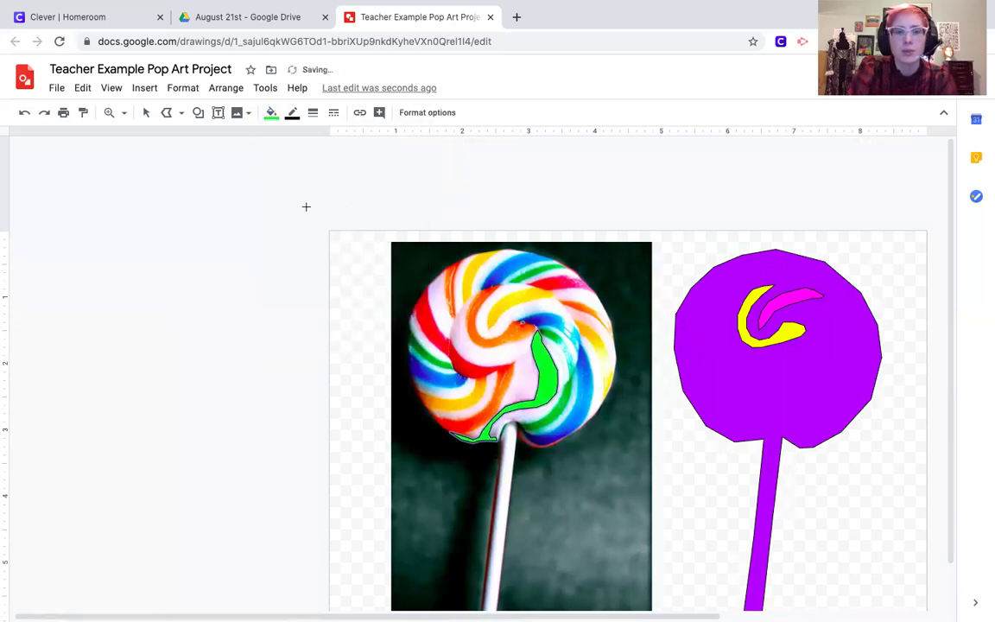
click(146, 112)
click(551, 368)
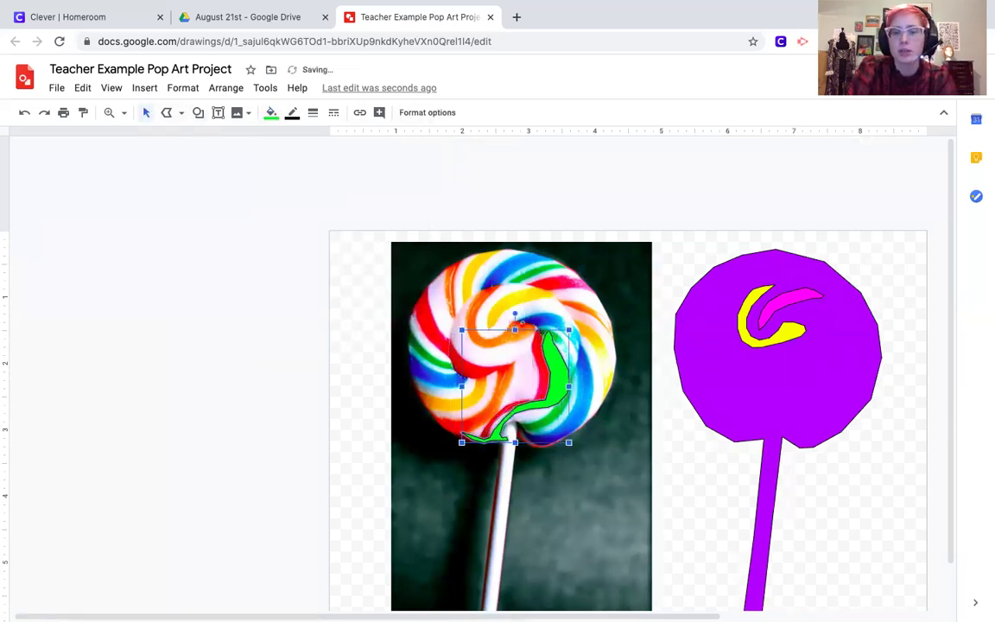
drag(551, 368, 810, 368)
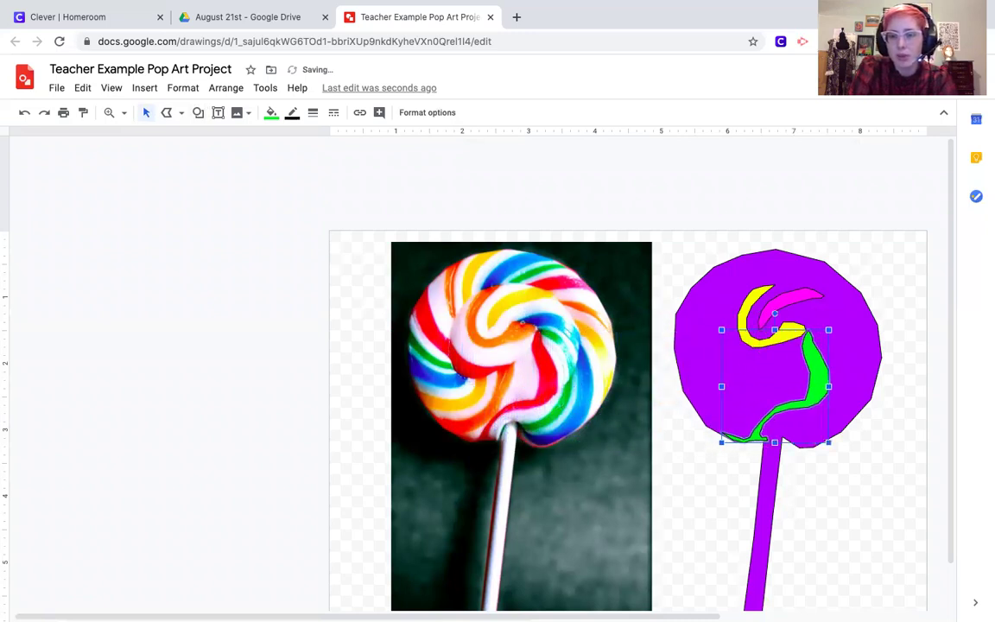
Trace an outline around the photo's white lollipop stick and close it into a shape.
click(310, 493)
scroll(668, 416, down, 1)
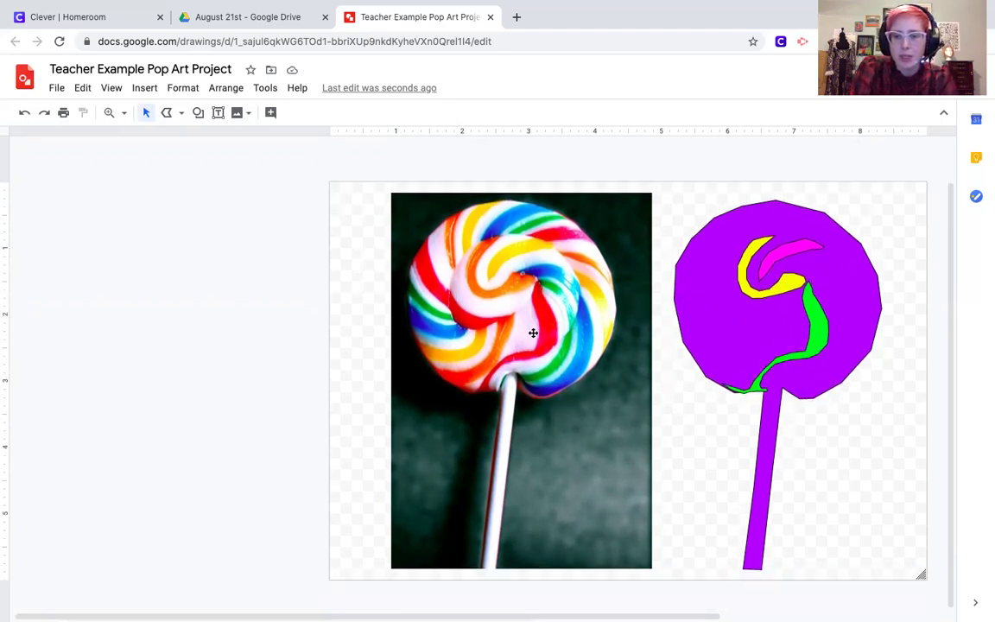
scroll(494, 410, up, 5)
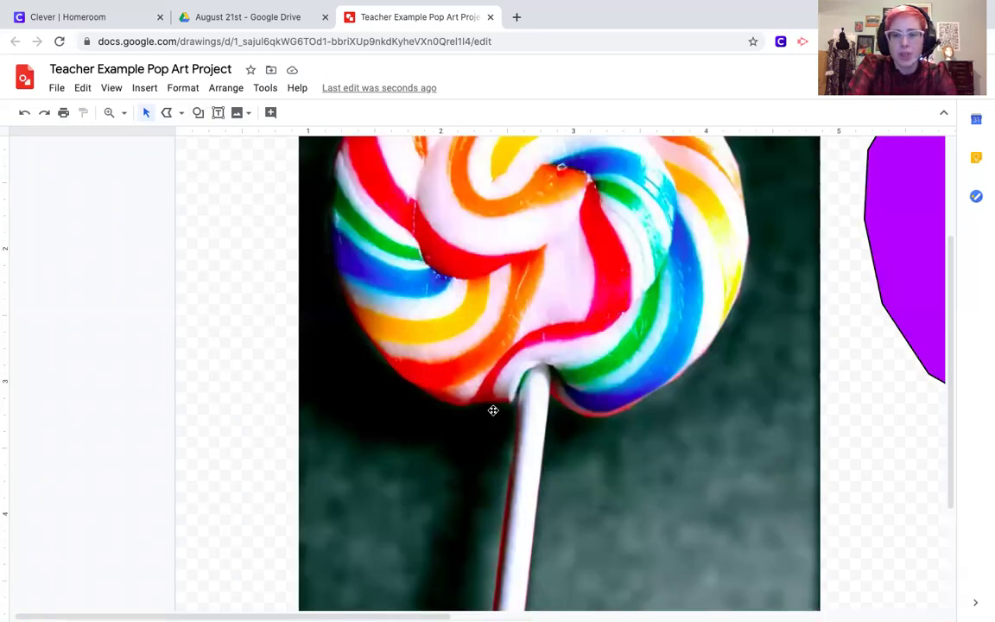
scroll(608, 393, down, 1)
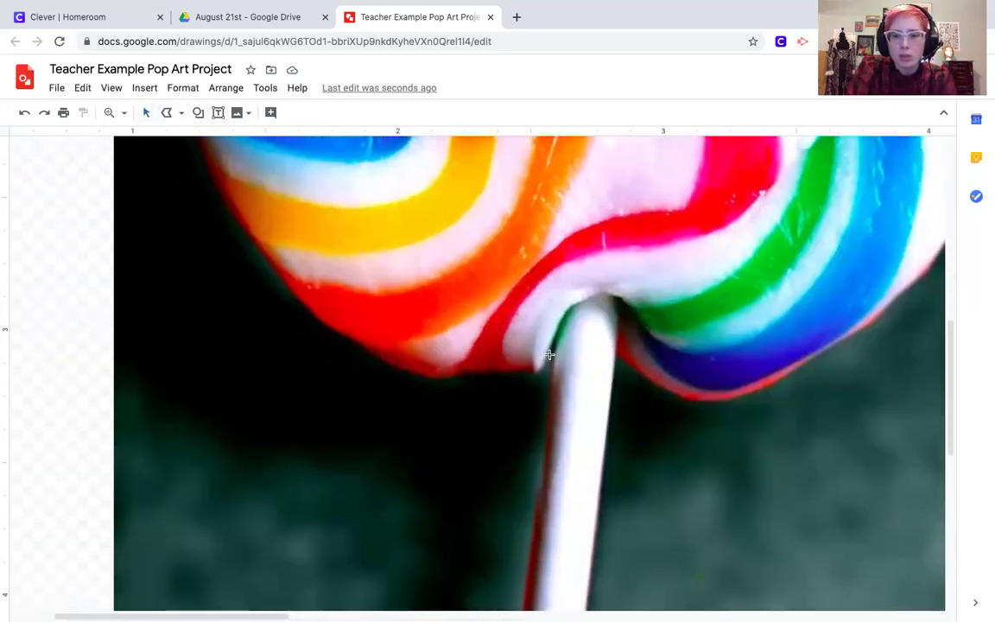
click(622, 295)
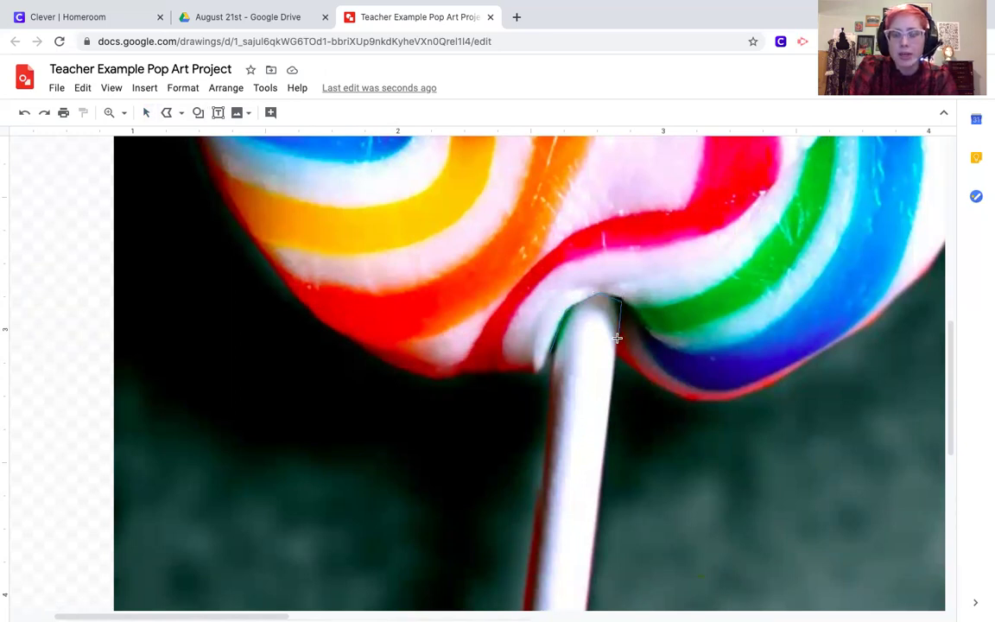
scroll(606, 428, down, 2)
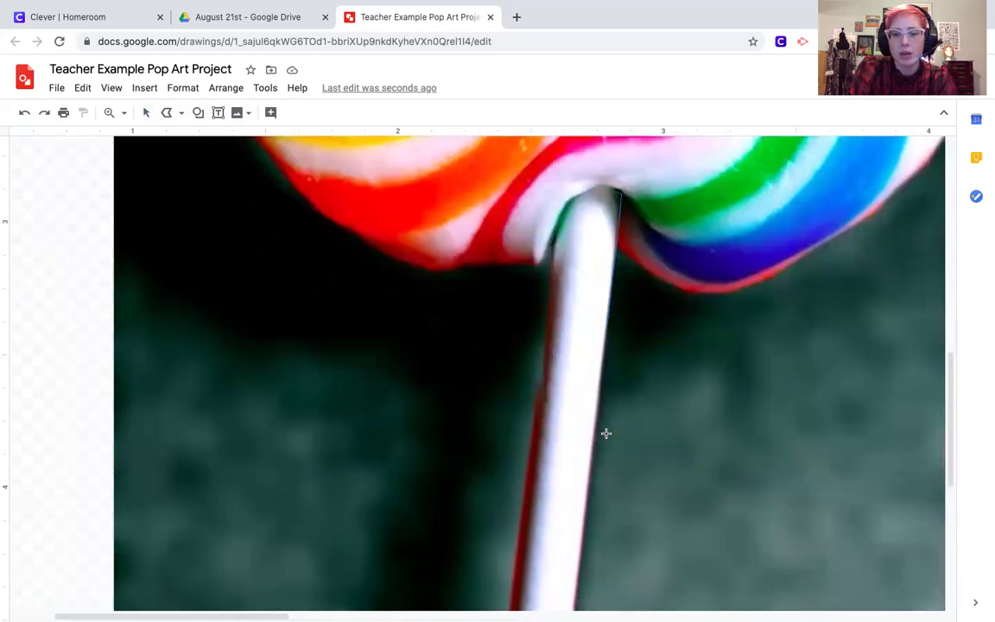
scroll(607, 433, down, 3)
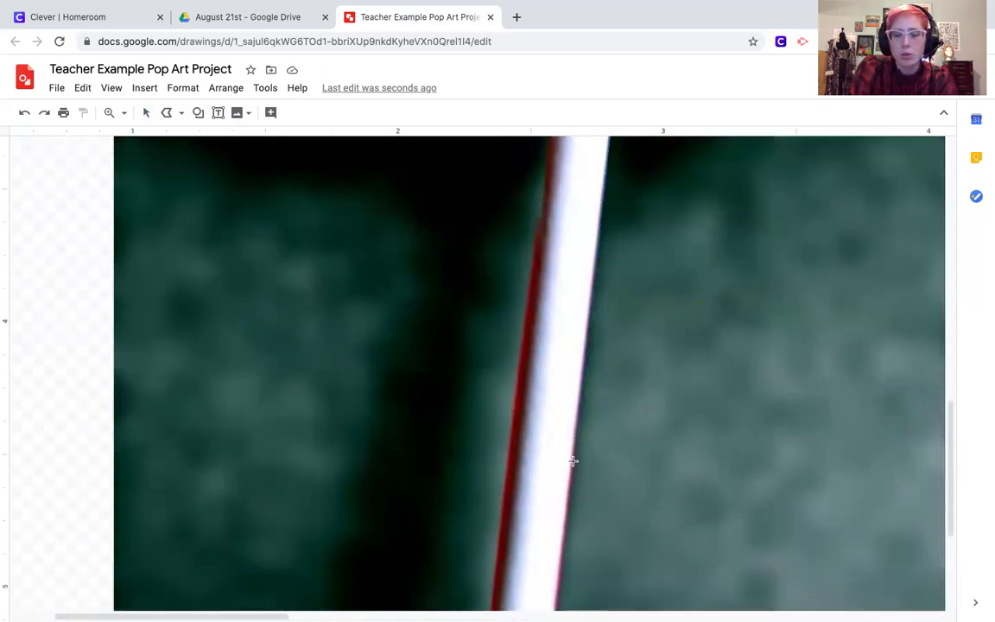
scroll(572, 461, down, 2)
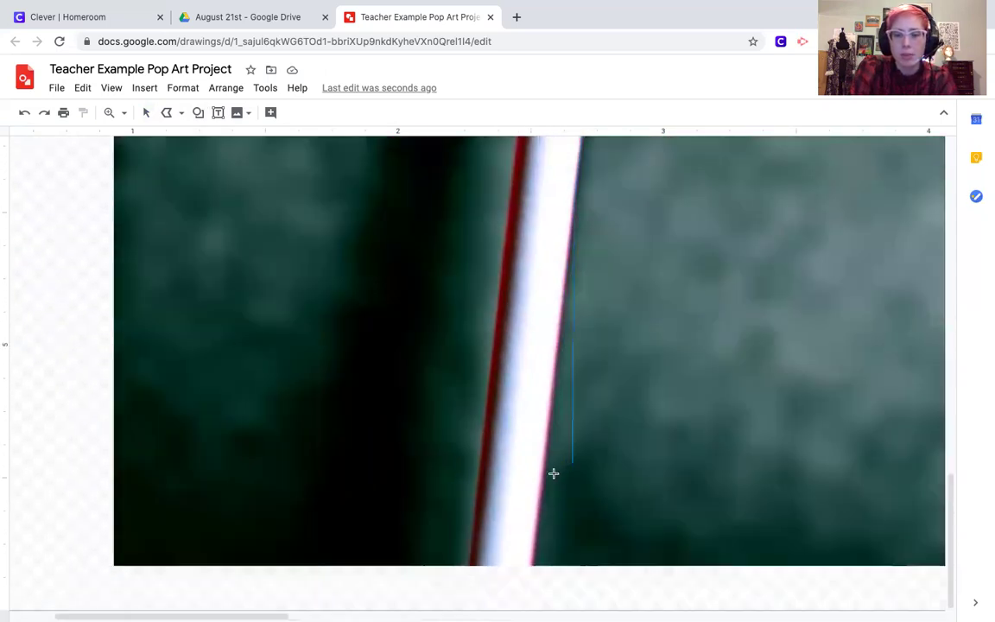
click(530, 565)
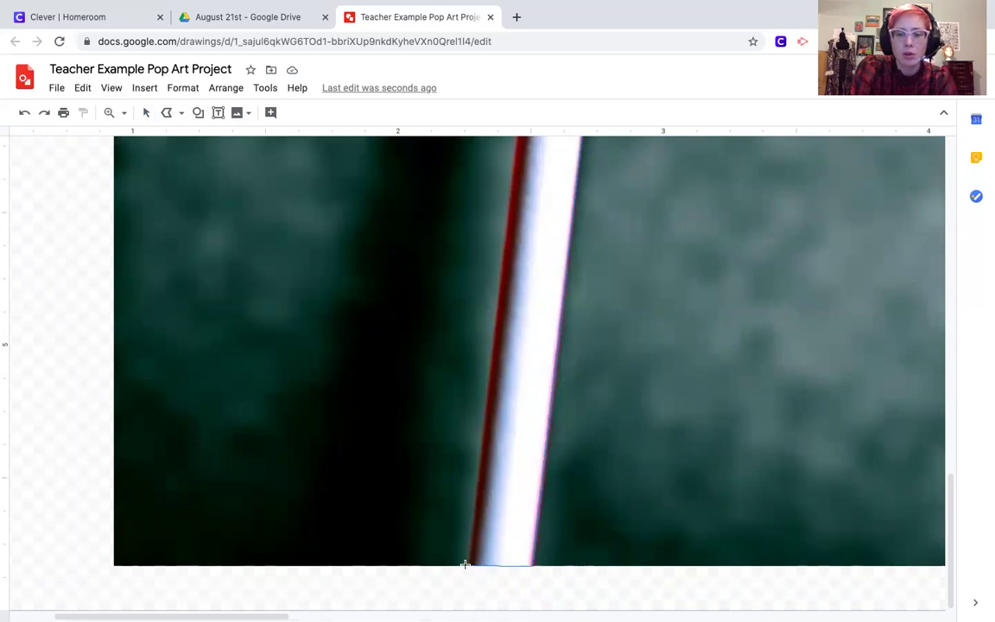
scroll(489, 373, up, 2)
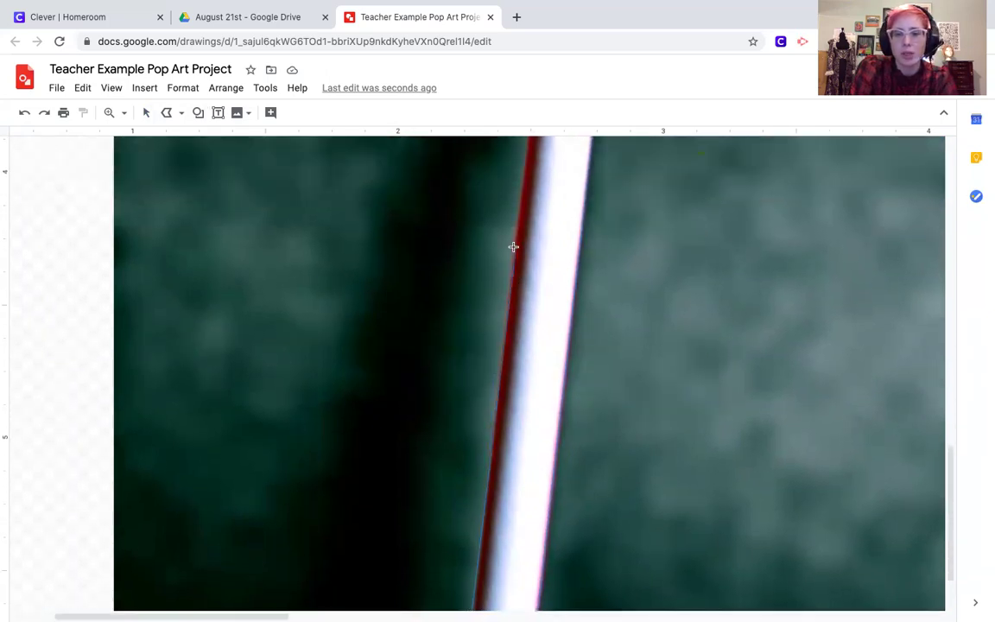
scroll(514, 247, up, 5)
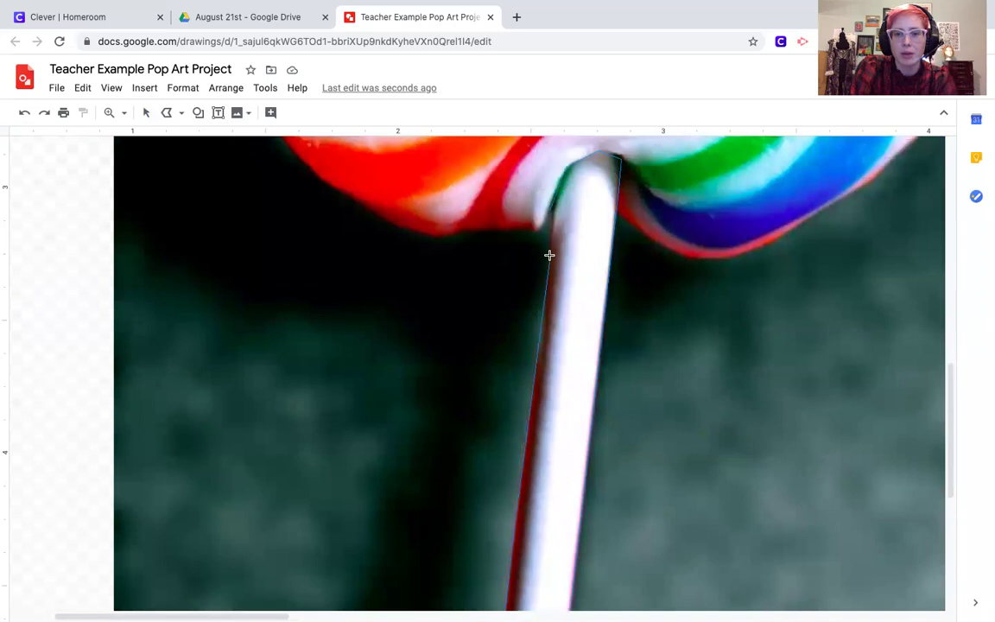
double_click(550, 208)
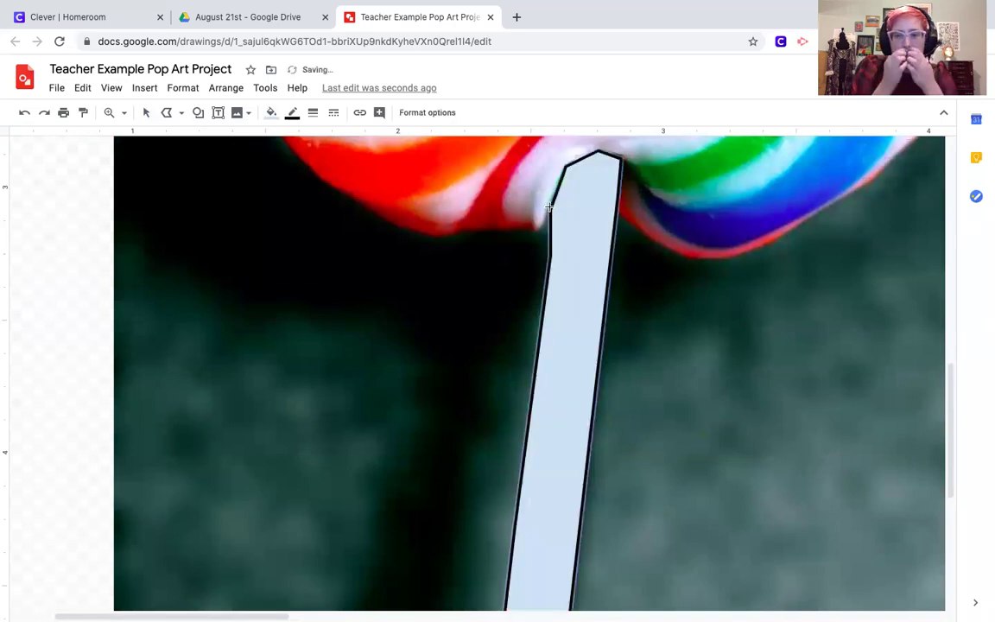
scroll(550, 208, down, 5)
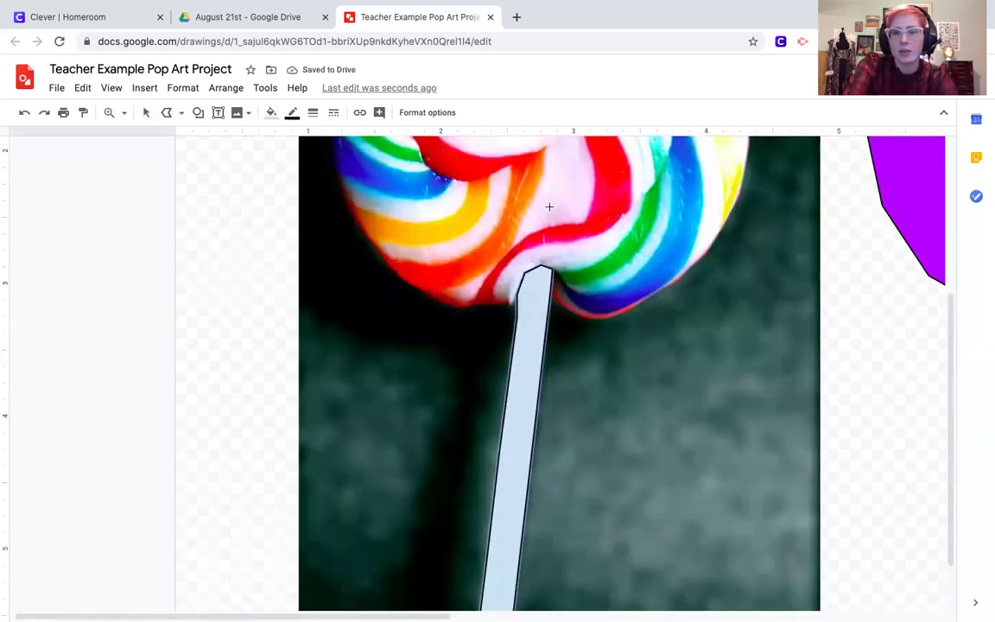
Fill the stick shape cyan and drag it onto the purple lollipop's stick.
click(268, 113)
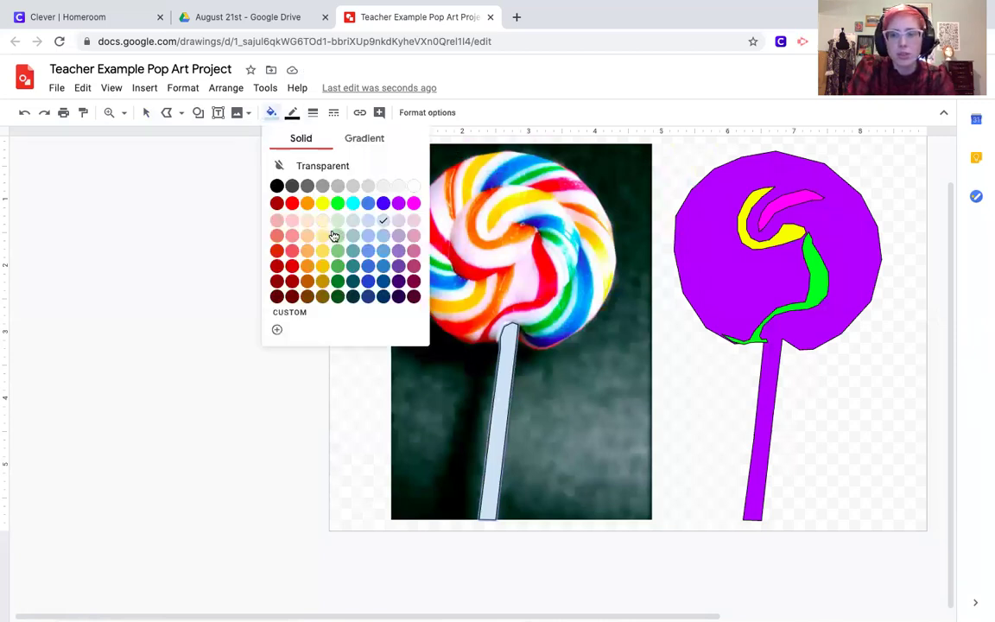
click(353, 203)
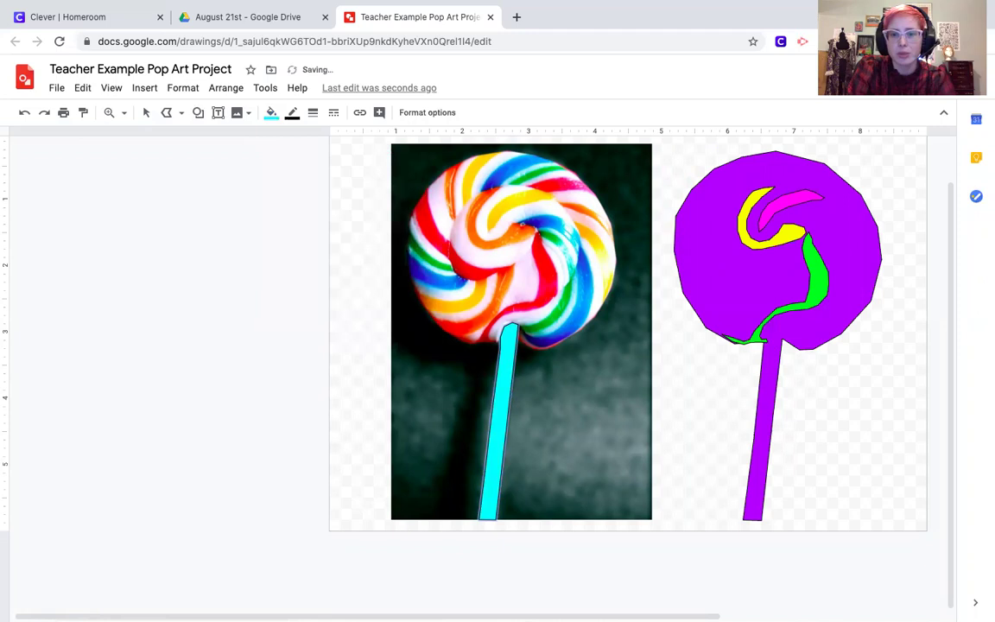
click(146, 112)
drag(499, 421, 763, 421)
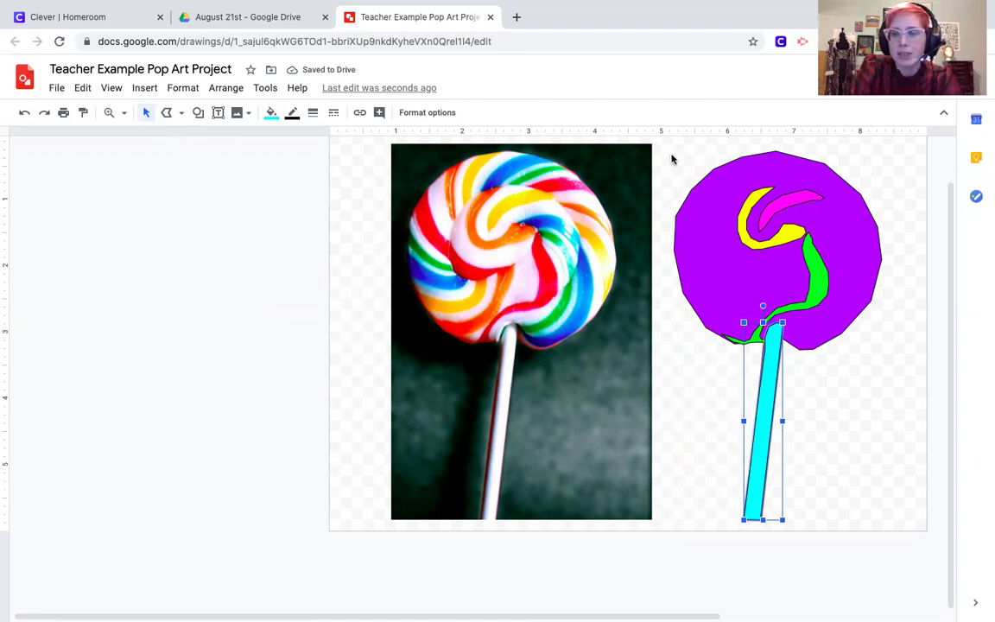
Recolour the magenta swirl with a custom pinkish red fill, #ff006fff.
click(797, 196)
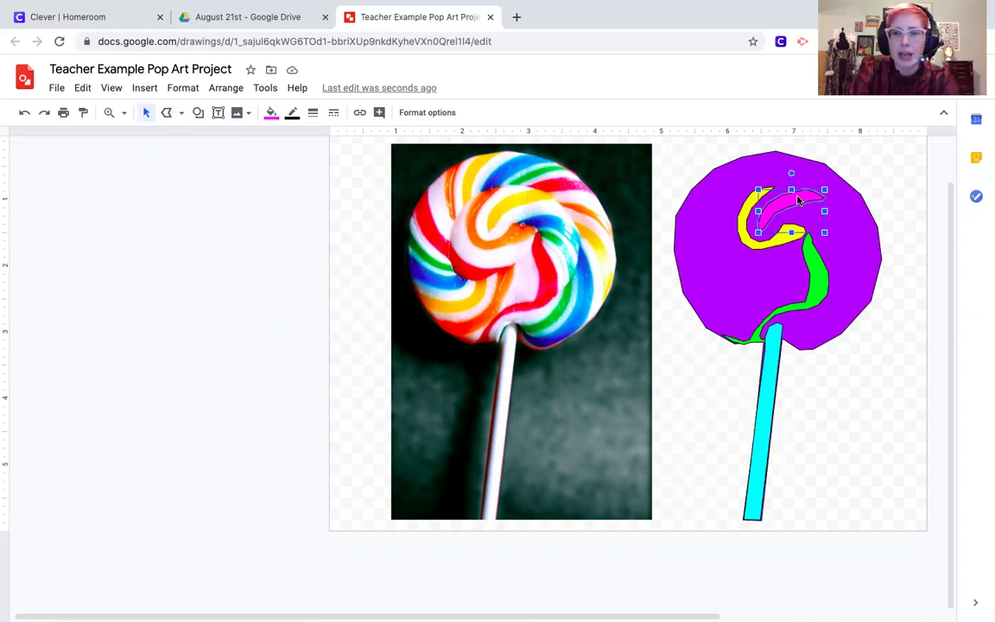
click(272, 112)
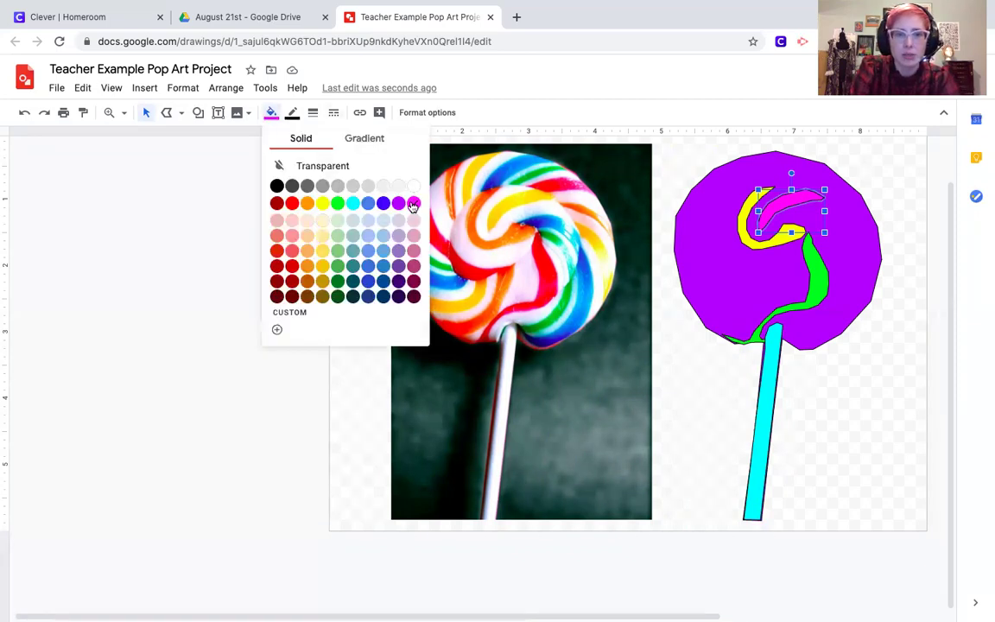
click(300, 318)
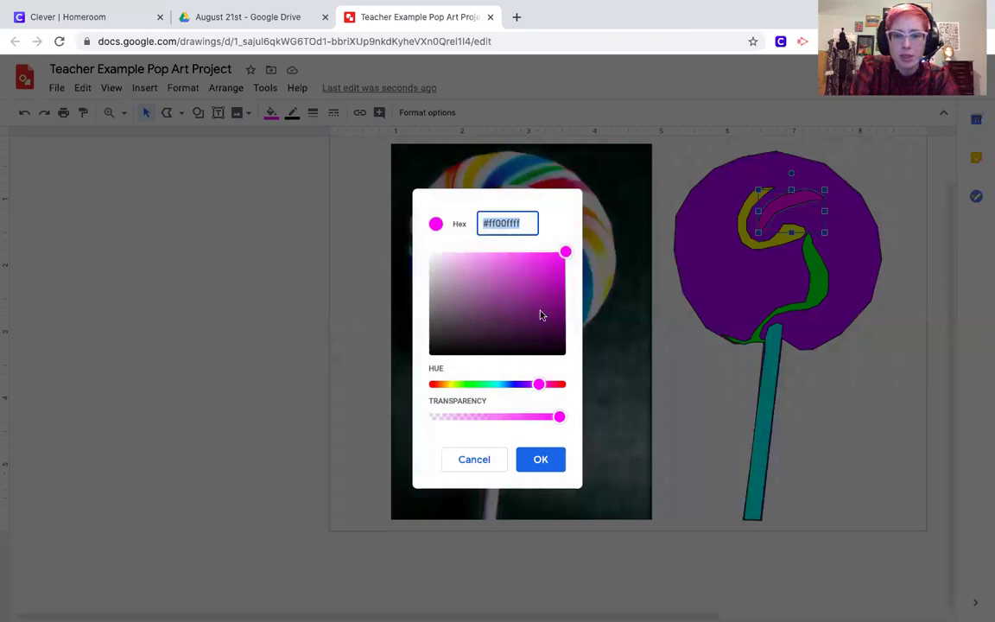
click(540, 385)
drag(540, 384, 549, 387)
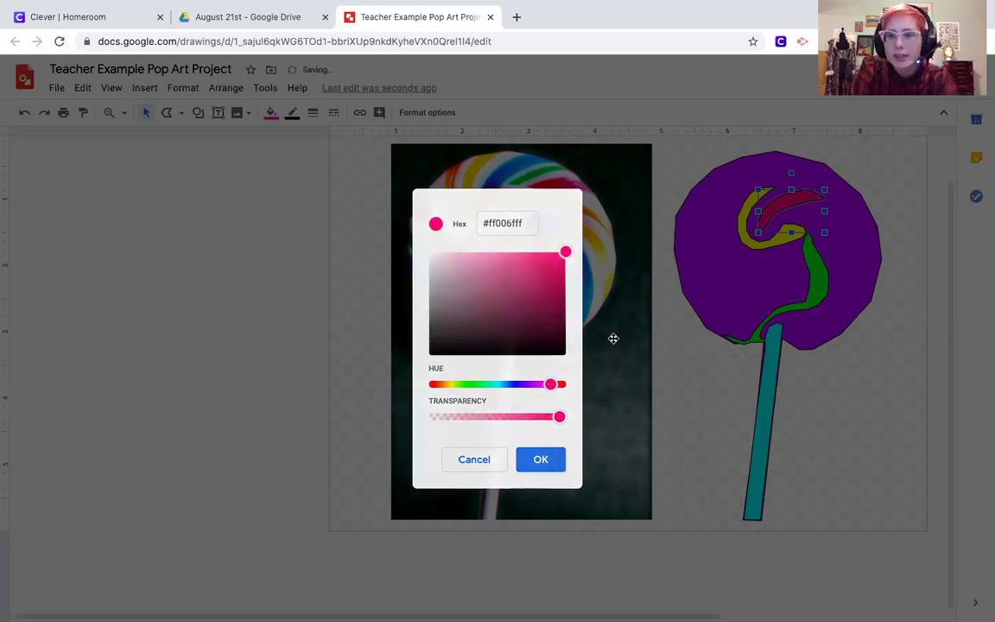
click(655, 356)
click(711, 373)
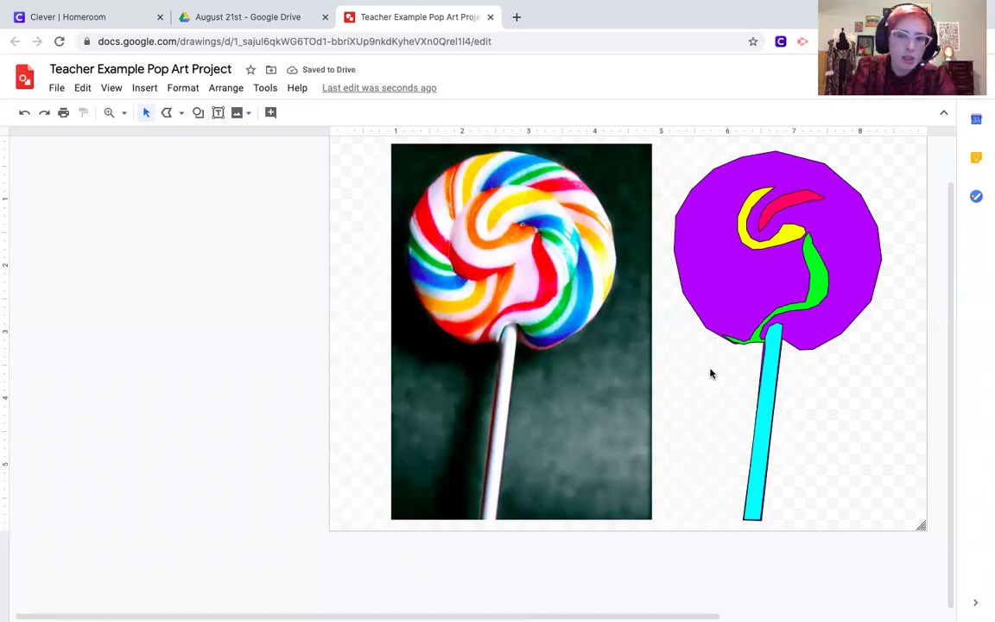
Change the yellow swirl's fill to custom aqua green #00ffaaff, then deselect it.
click(794, 235)
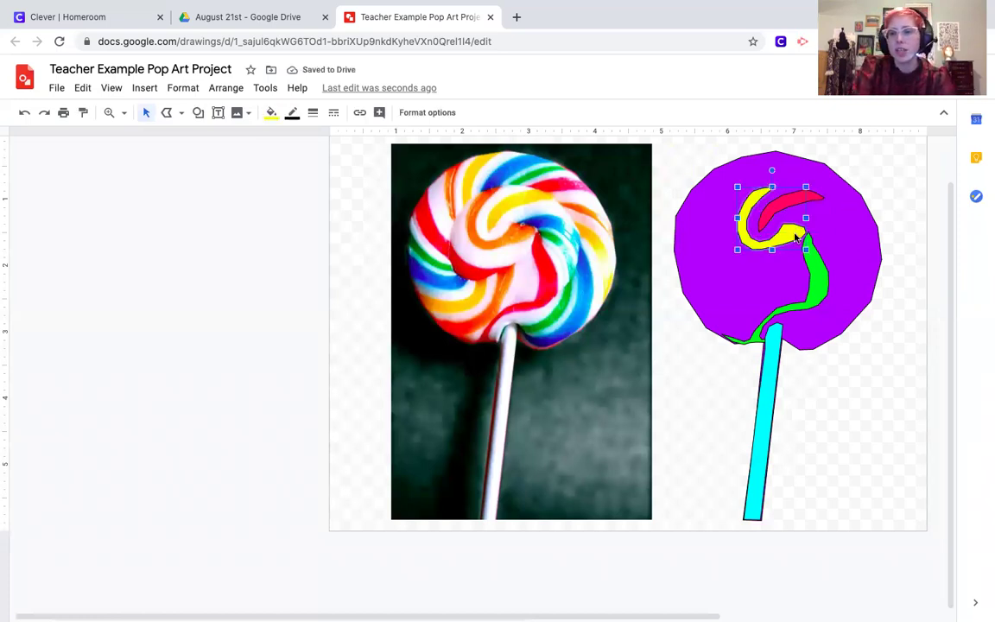
click(270, 120)
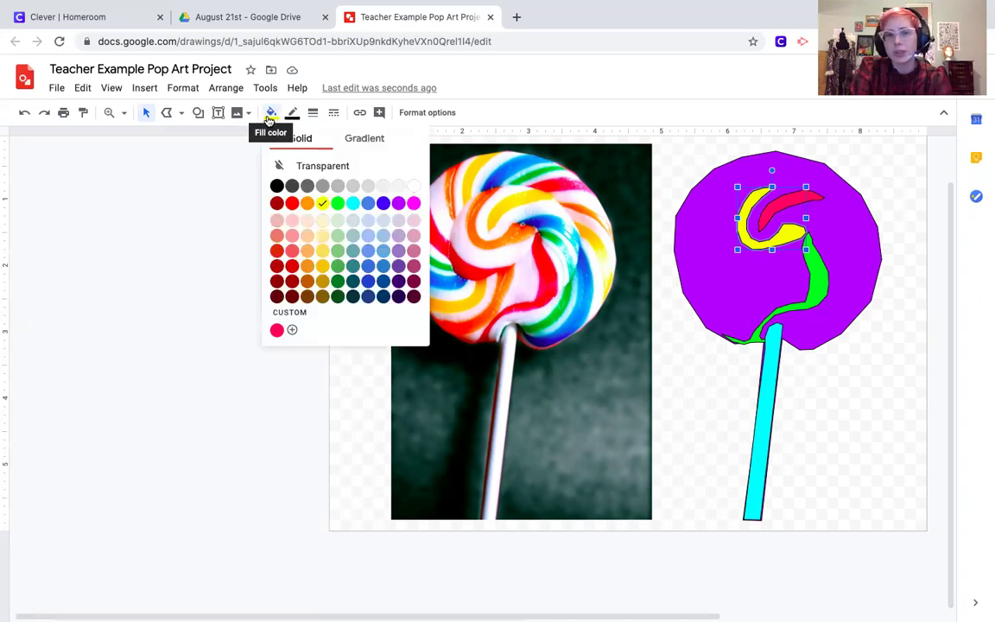
click(292, 330)
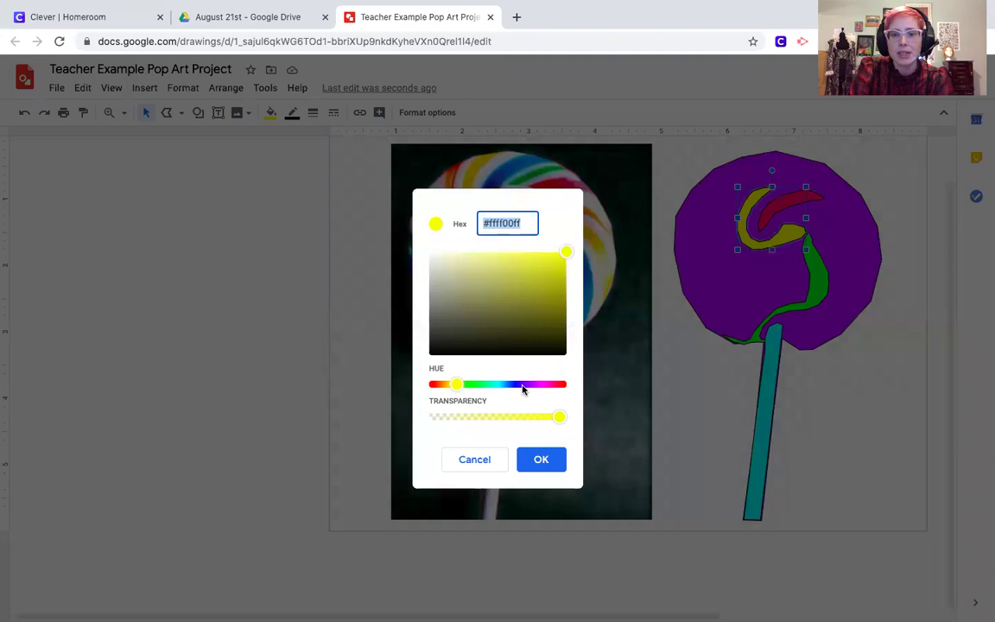
drag(524, 385, 498, 391)
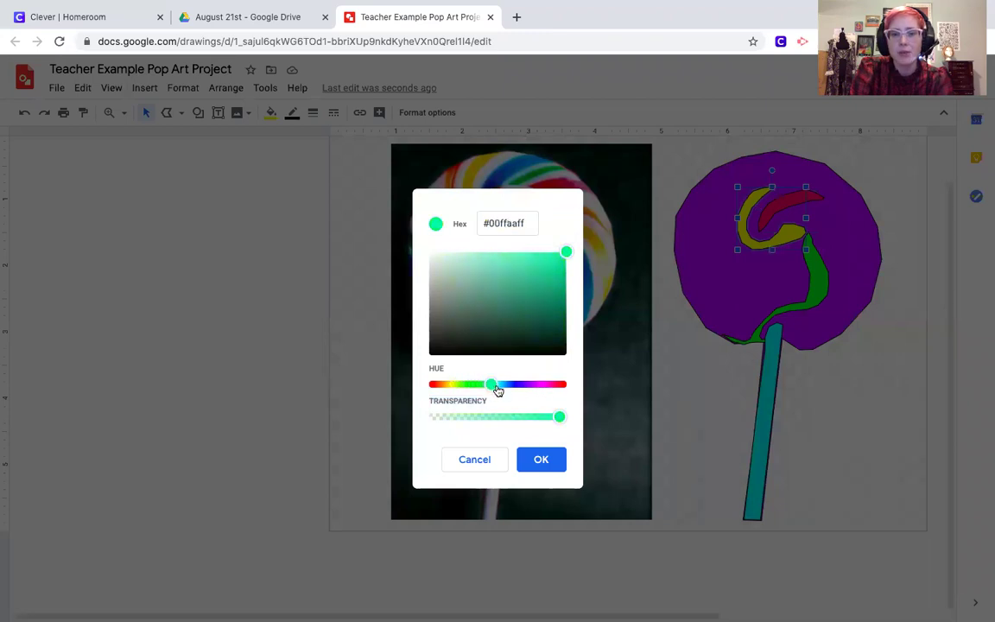
click(540, 465)
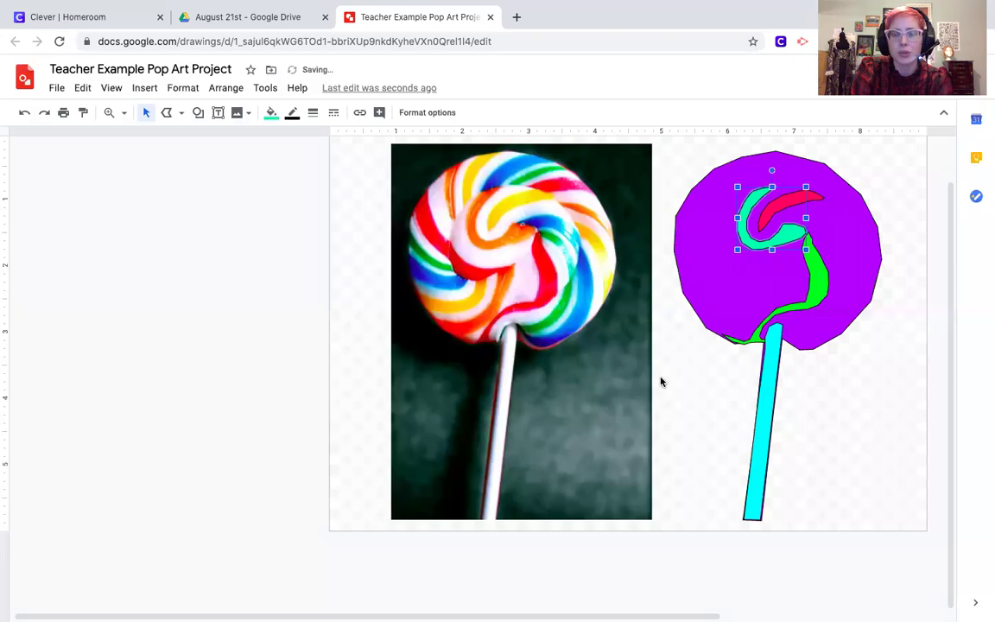
click(660, 381)
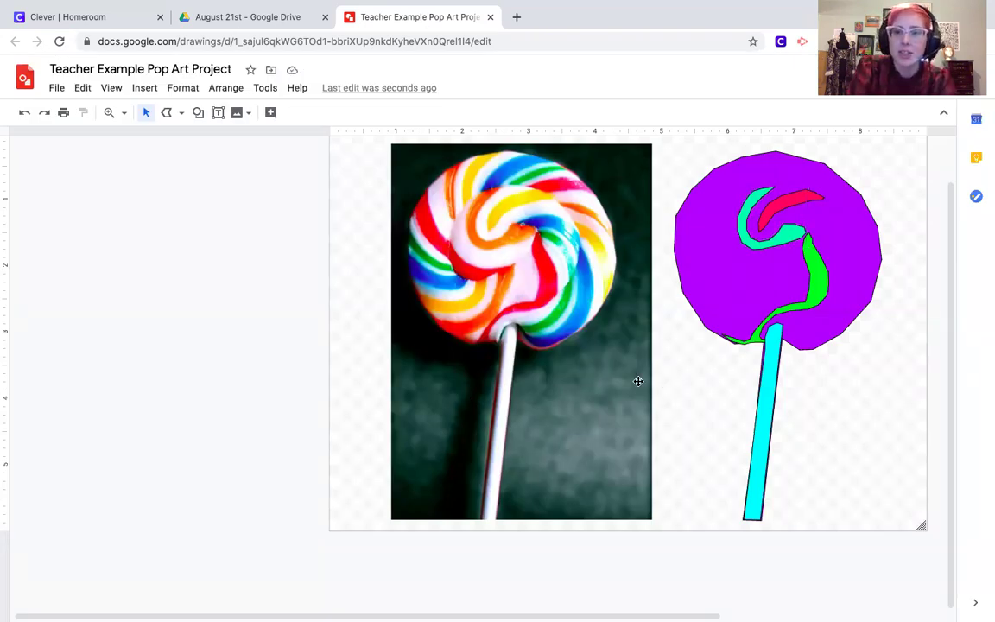
Nudge the green swirl one step left and the teal swirl one step right inside the lollipop.
scroll(699, 349, right, 3)
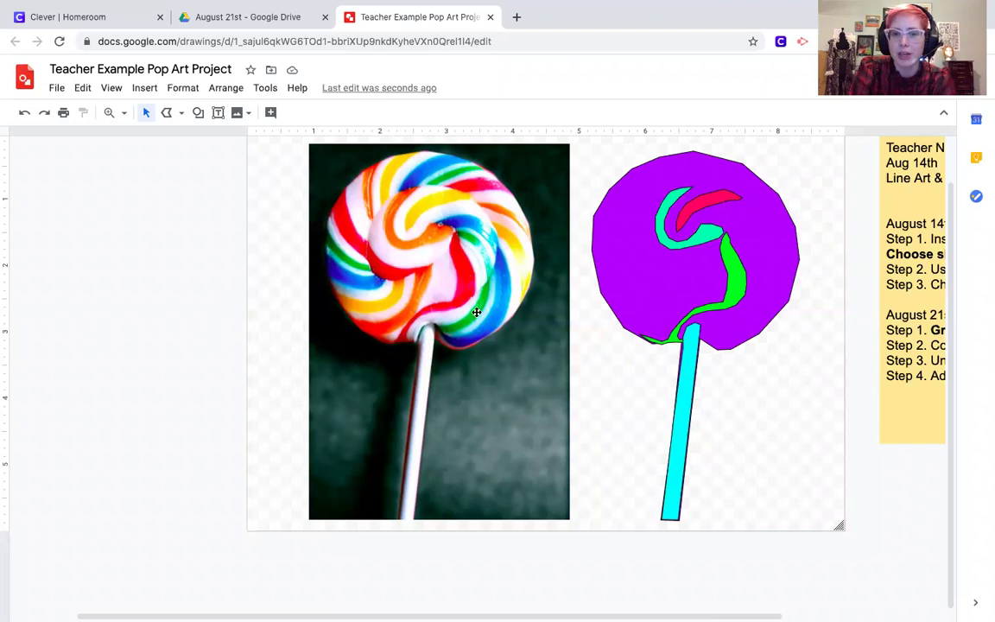
click(679, 343)
key(Left)
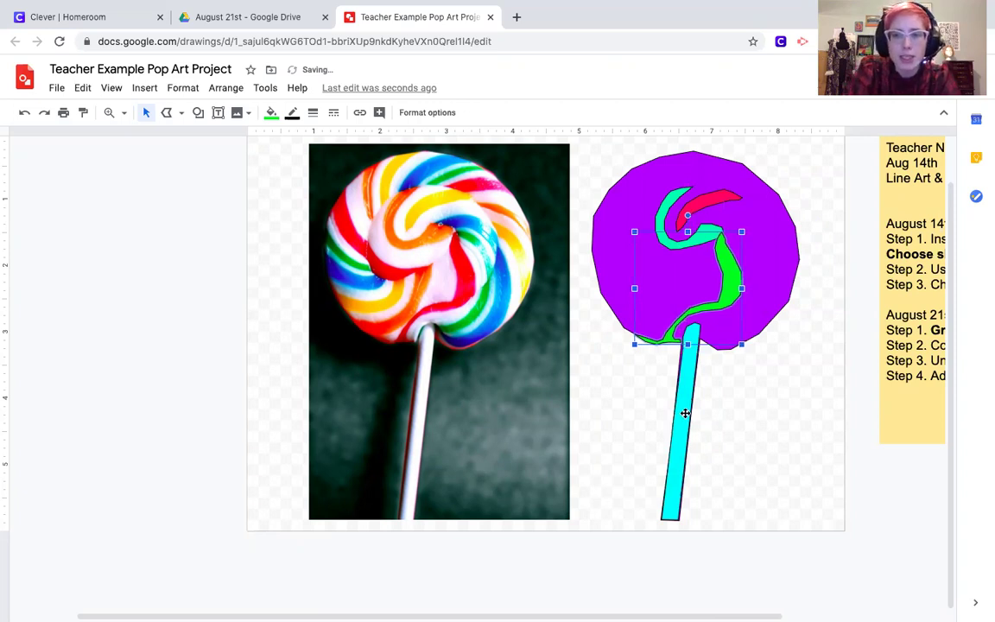
click(638, 420)
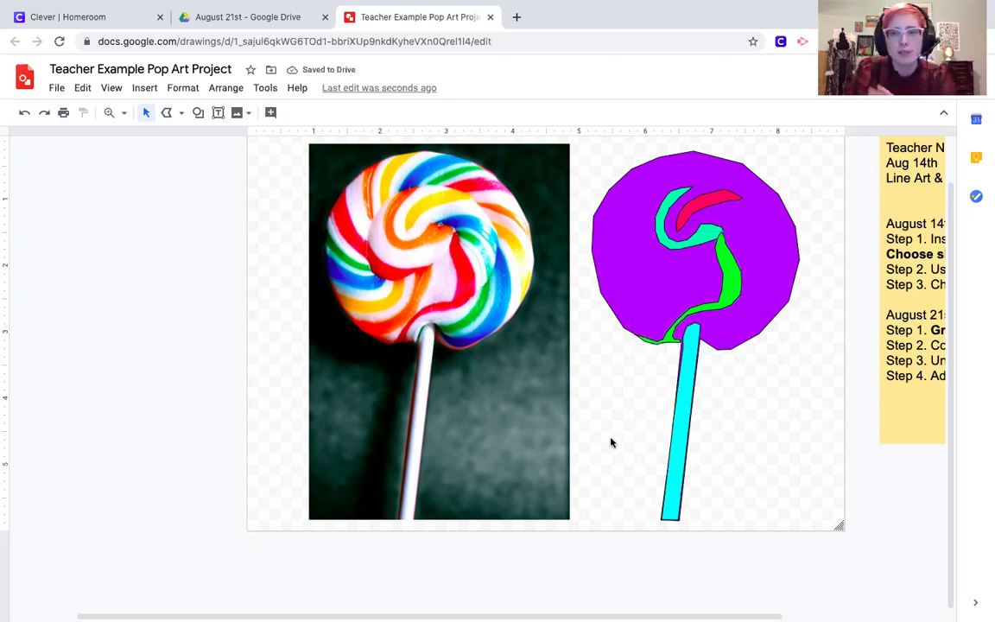
click(665, 216)
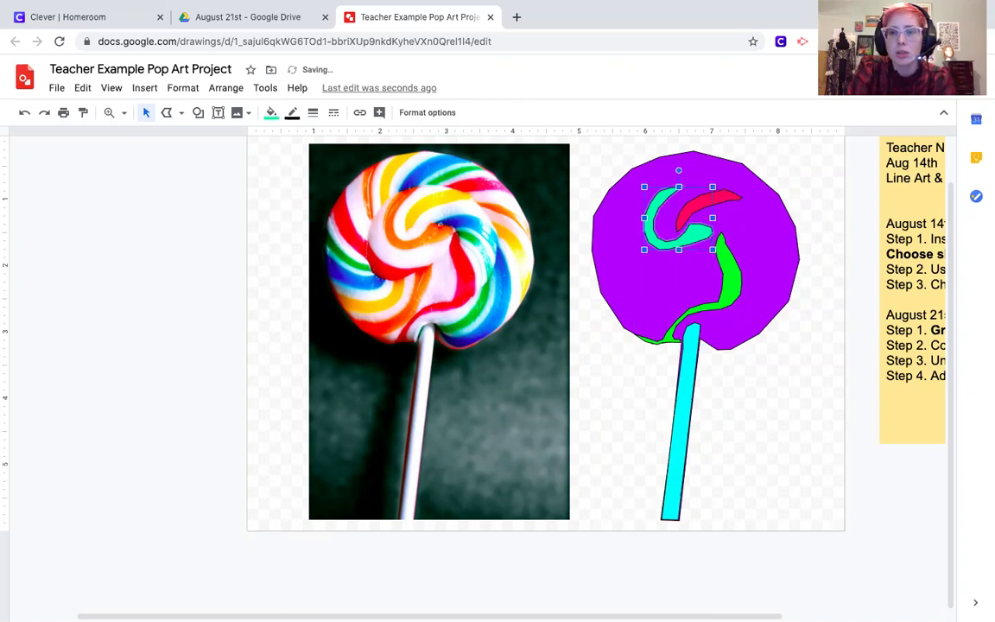
key(Right)
click(636, 374)
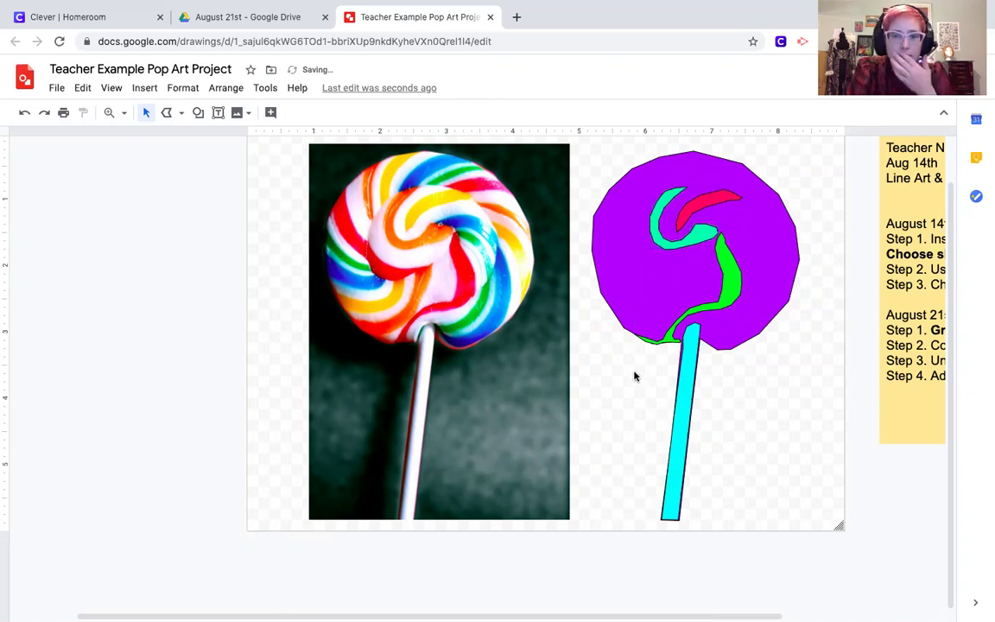
Insert a text box to the left of the drawing page.
click(143, 88)
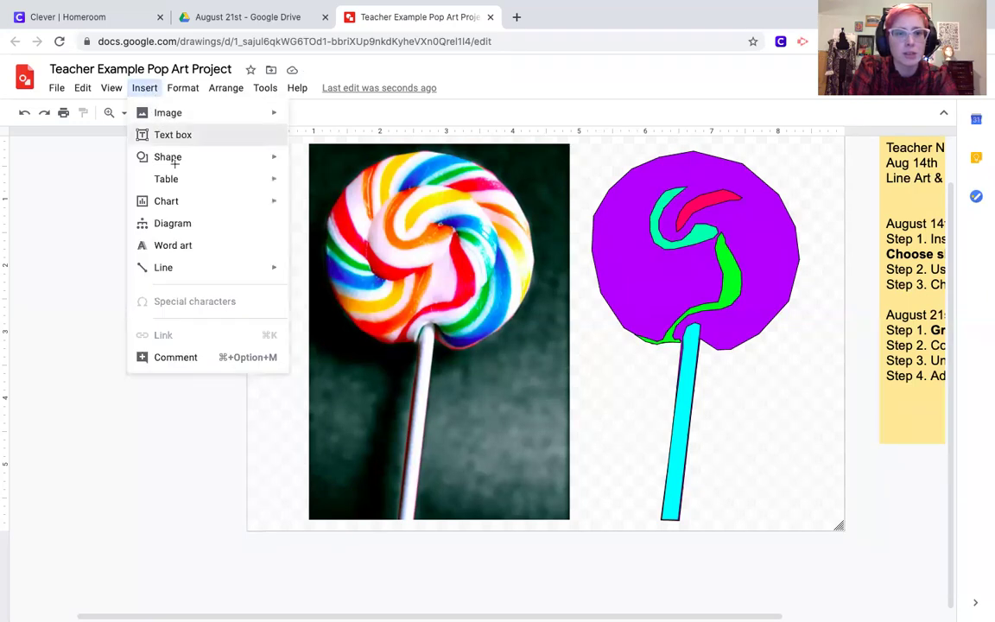
click(173, 135)
drag(108, 194, 222, 388)
Type 'For this week,', 'Full trace, color, and move ALL details.' and 'ALL DETAILS' on separate lines.
text(For th)
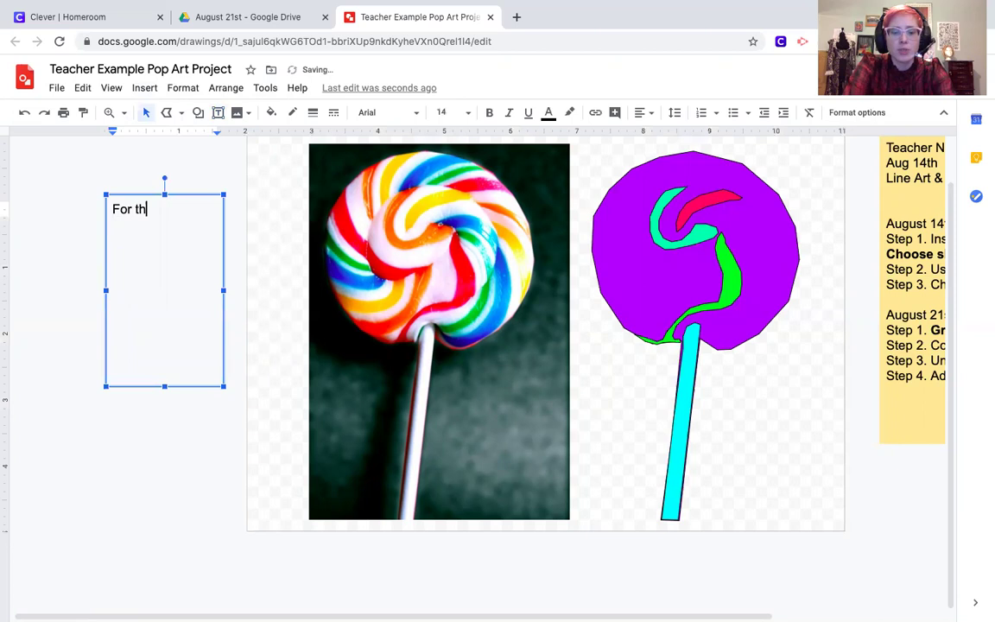
text(is week,)
key(Return)
key(Return)
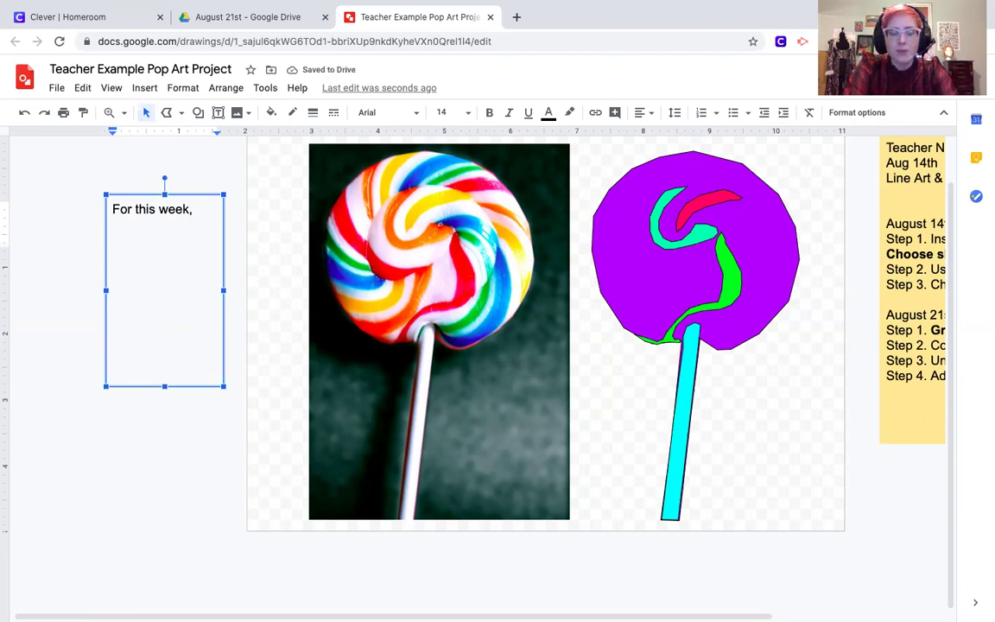
text(Full )
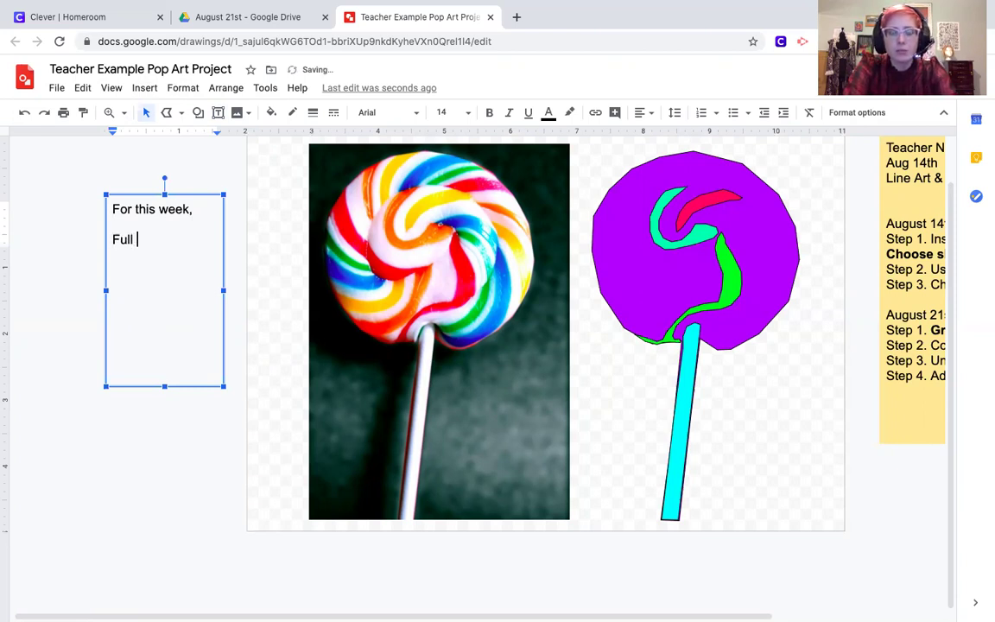
text(trace, )
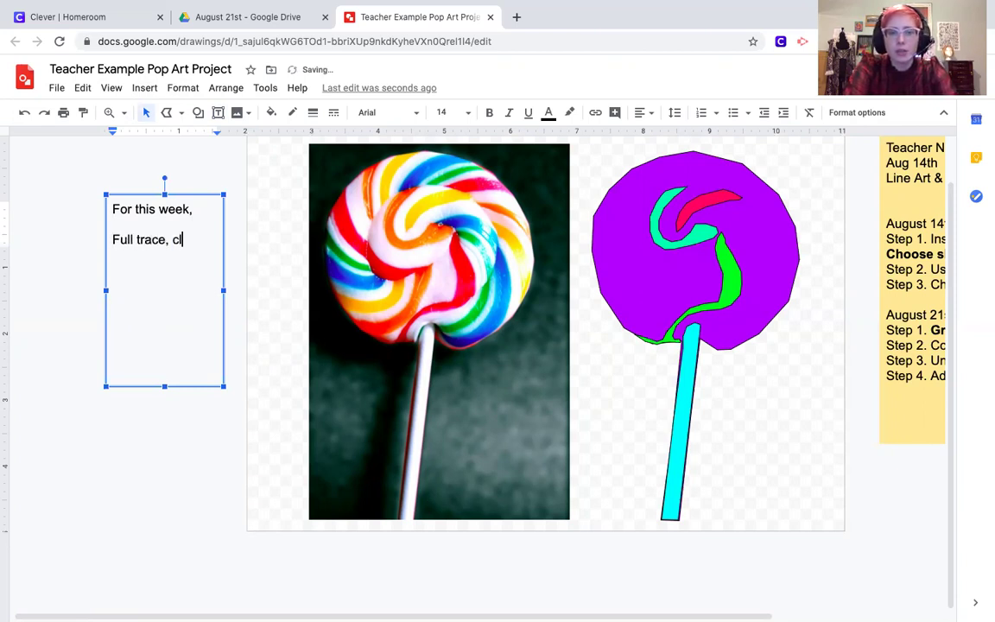
text(color, and move )
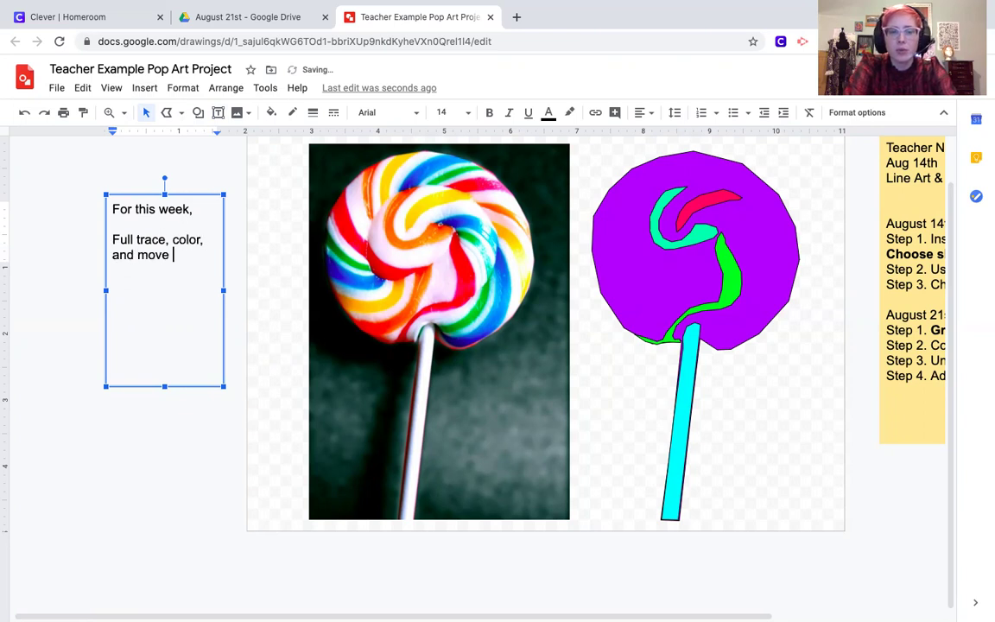
text(ALL details.)
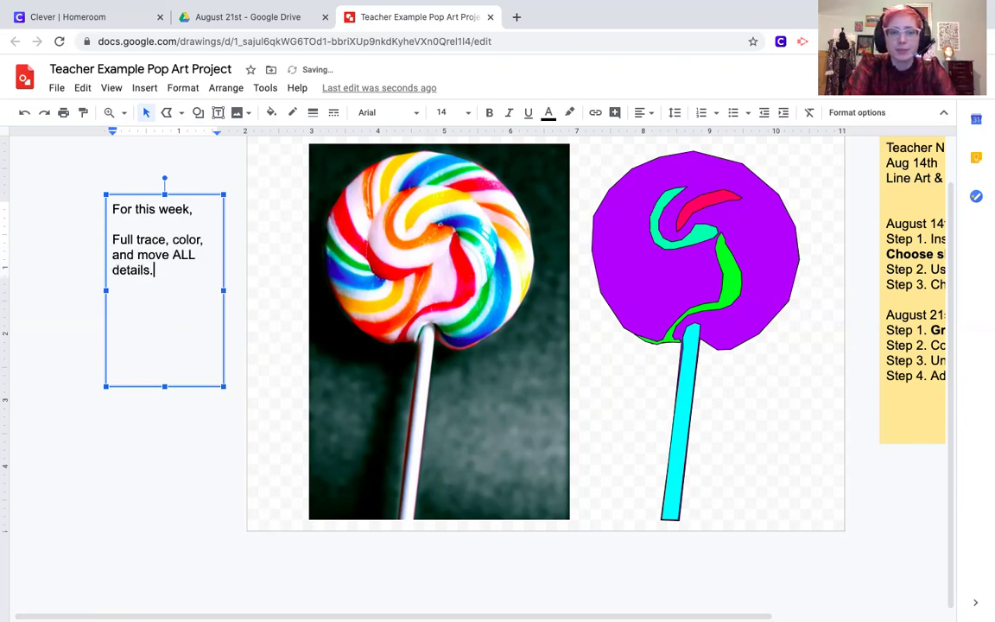
key(Return)
key(Return)
text(ALL)
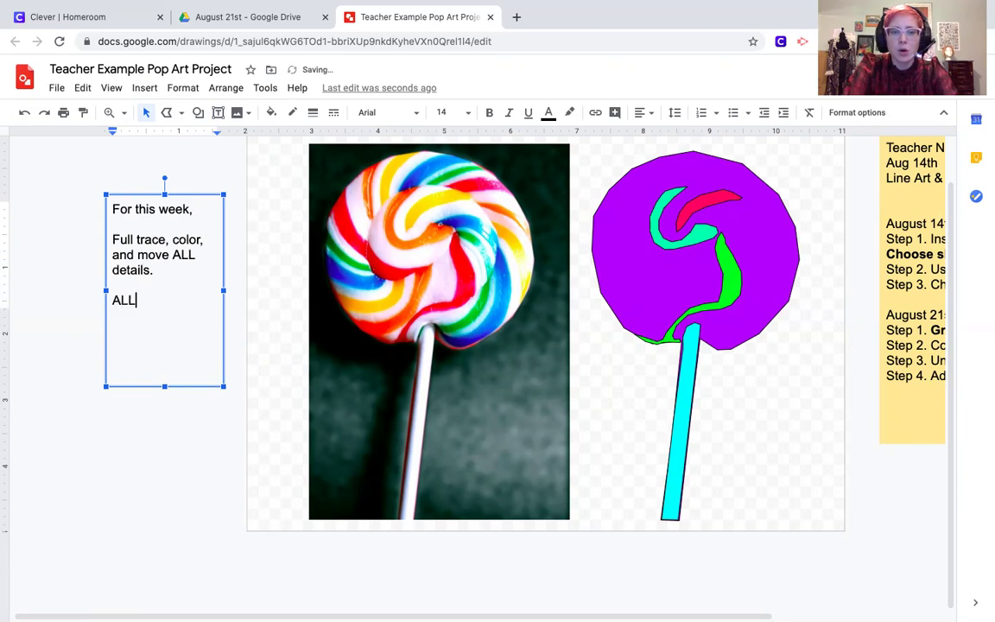
text( DETAILS)
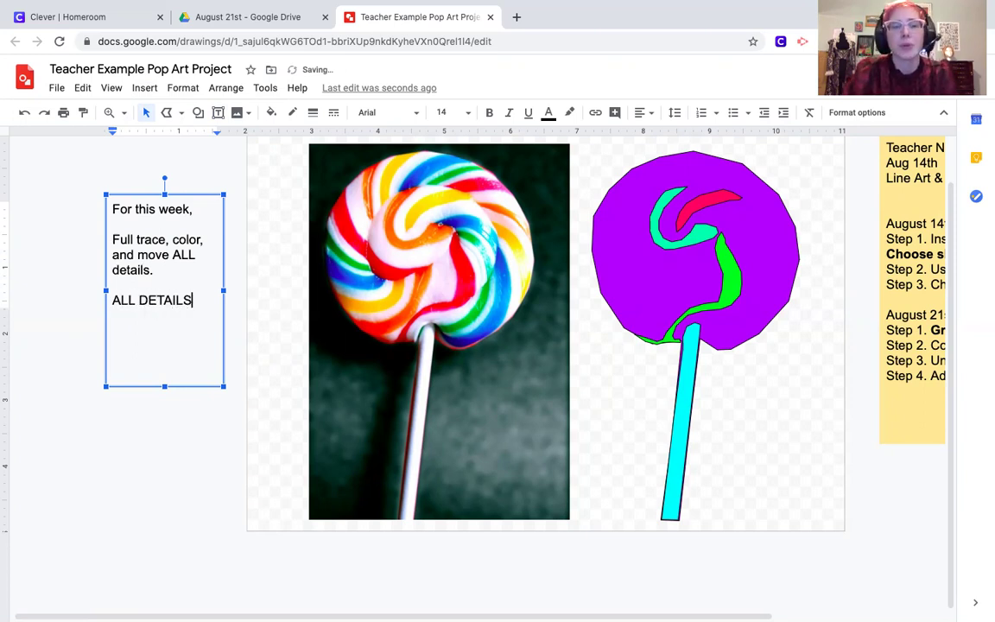